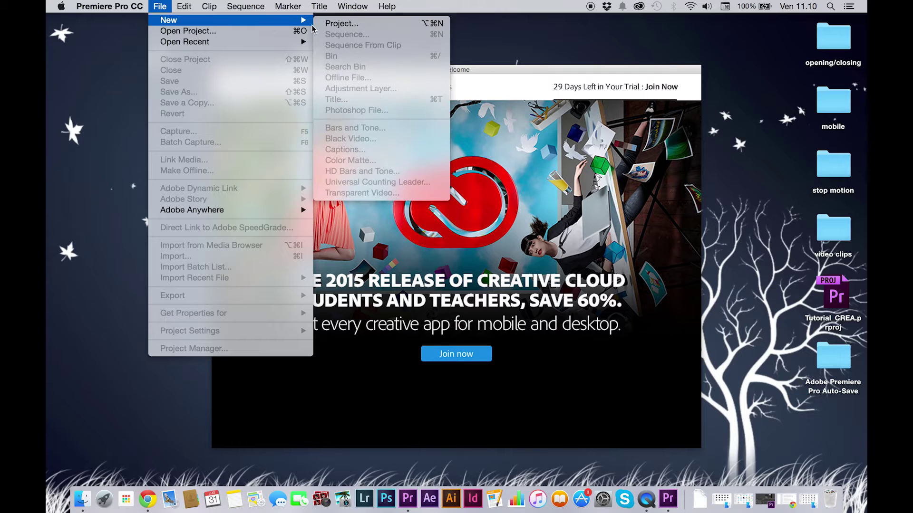
Step: Create a new project named Stop_Motion, stored on the desktop (Scrivania), with the default settings
click(352, 20)
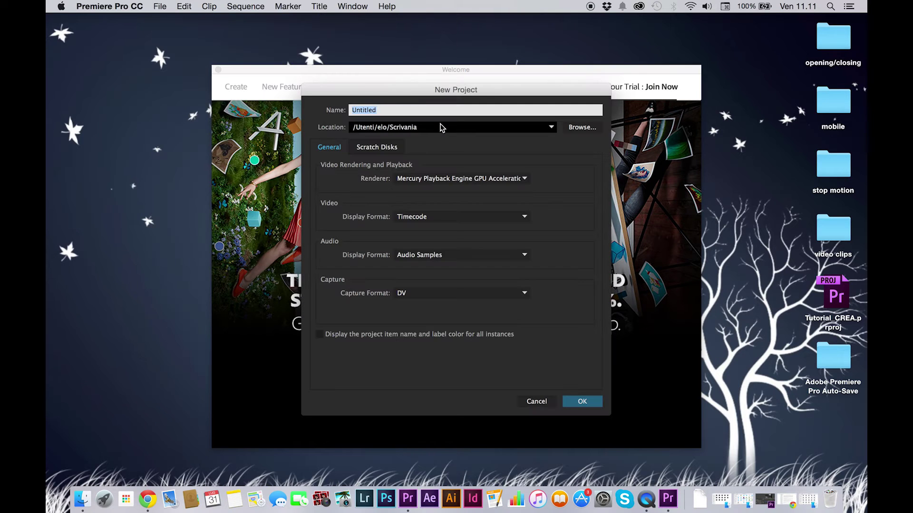
text(Stop_Motion)
click(580, 127)
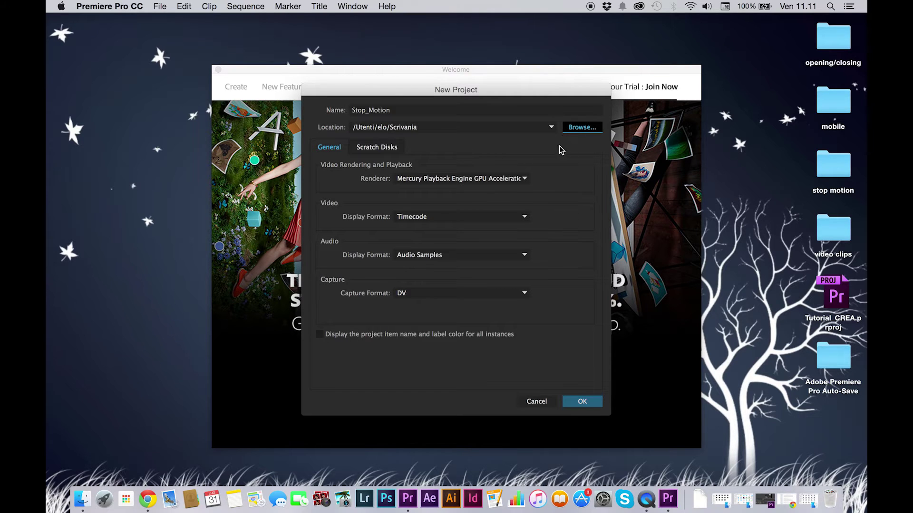
click(378, 161)
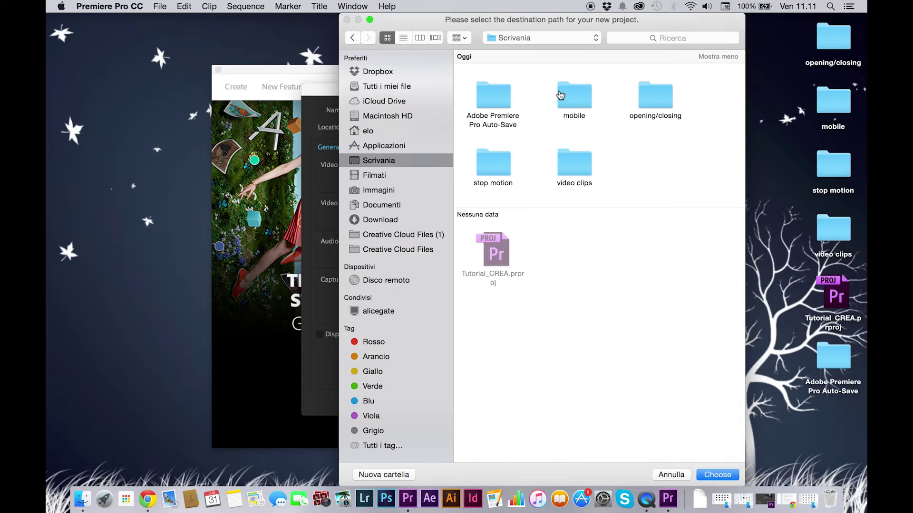
click(718, 475)
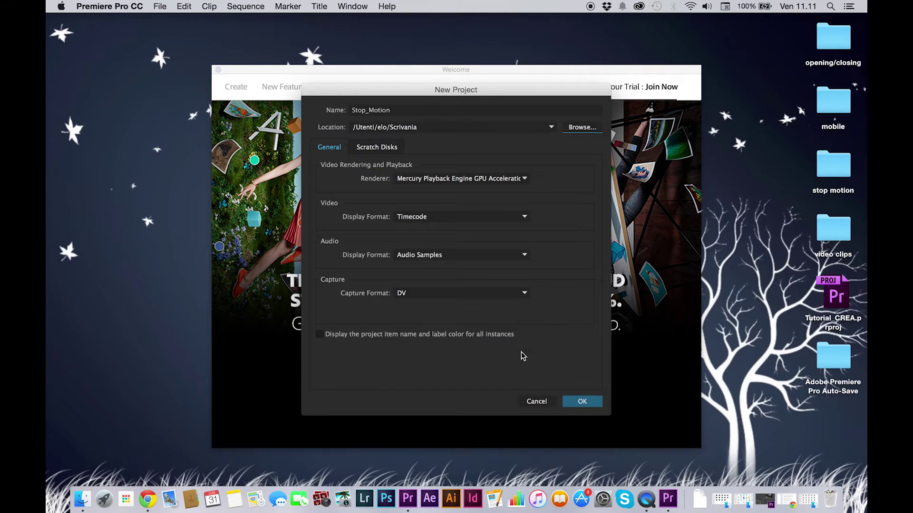
click(583, 402)
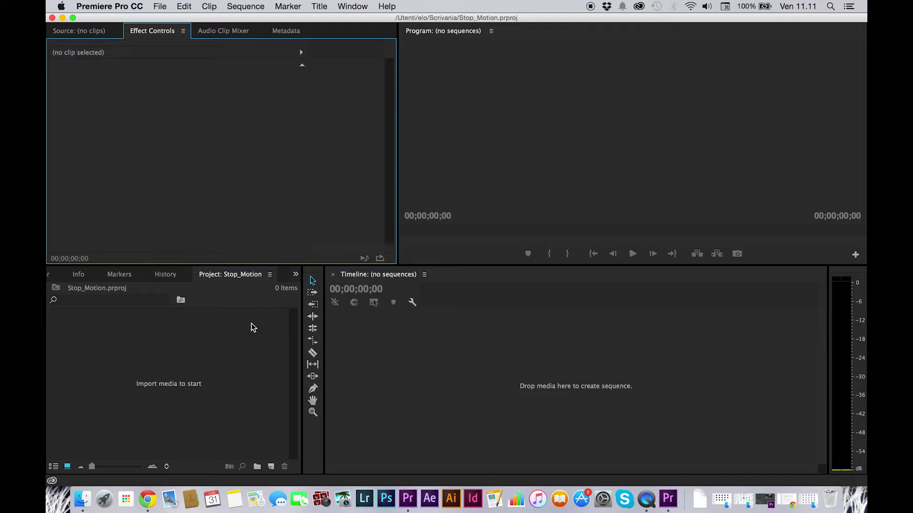
Step: Import italy.jpg from the opening/closing folder in Finder and place it on the empty timeline as a new sequence
click(82, 499)
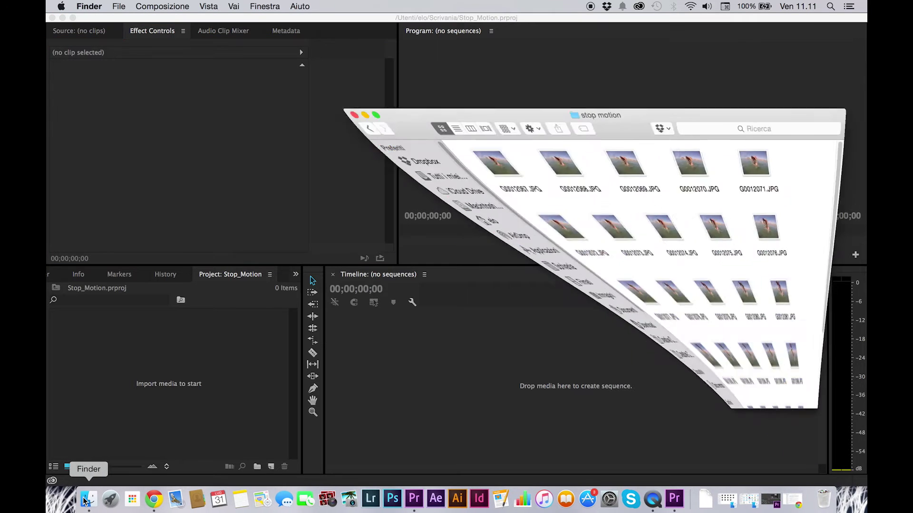
click(330, 61)
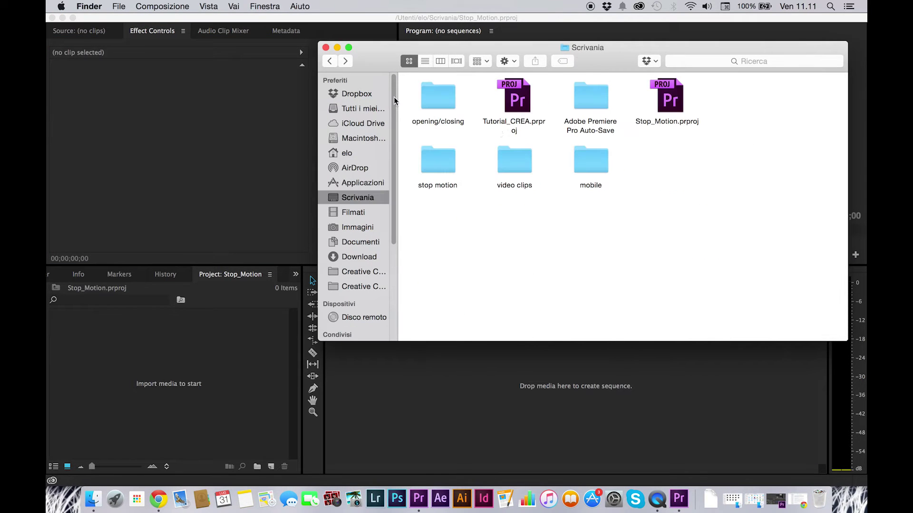
double_click(436, 96)
drag(612, 126, 168, 345)
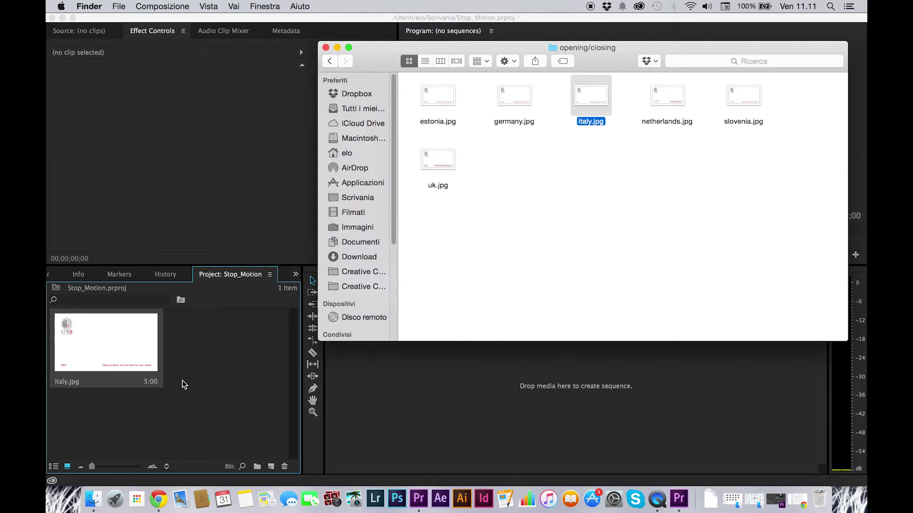
click(337, 47)
drag(130, 342, 435, 377)
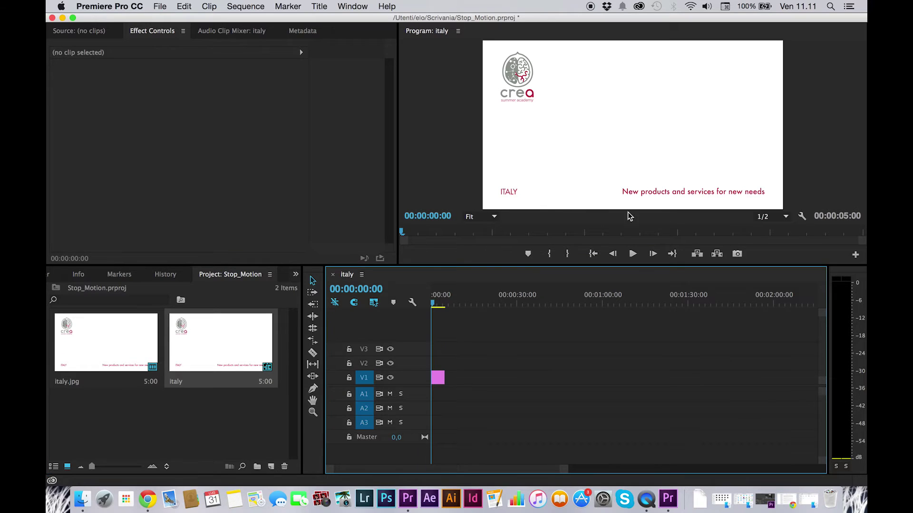
Step: Trim the end of the italy.jpg clip on V1 to 00:00:03:00
click(363, 289)
text(300)
key(Return)
click(562, 470)
drag(562, 471, 499, 472)
drag(494, 378, 468, 377)
drag(443, 469, 547, 470)
click(435, 304)
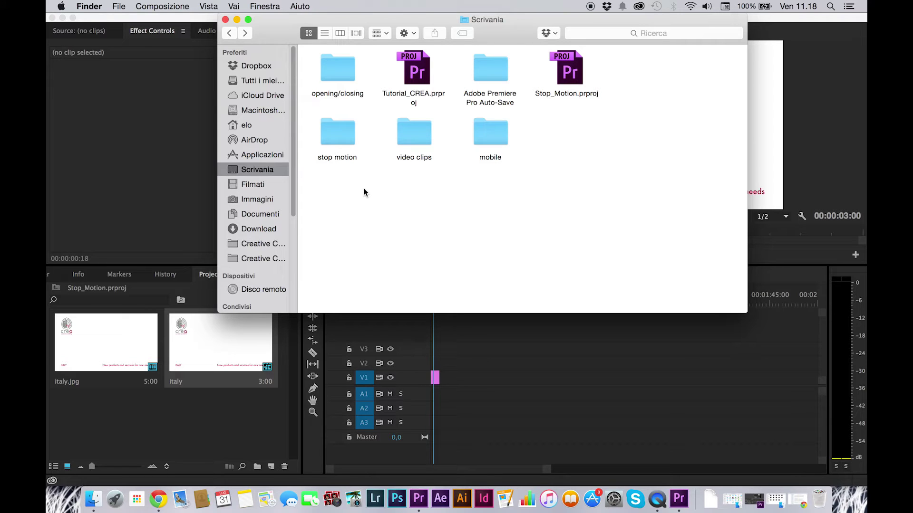
Step: Open the stop motion folder in Finder and examine the numbered photos and their order
double_click(341, 134)
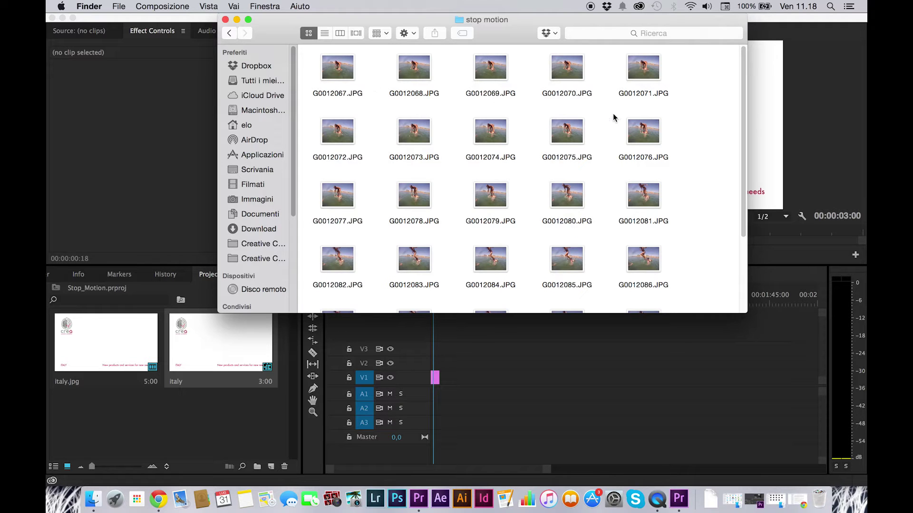
scroll(619, 129, down, 1)
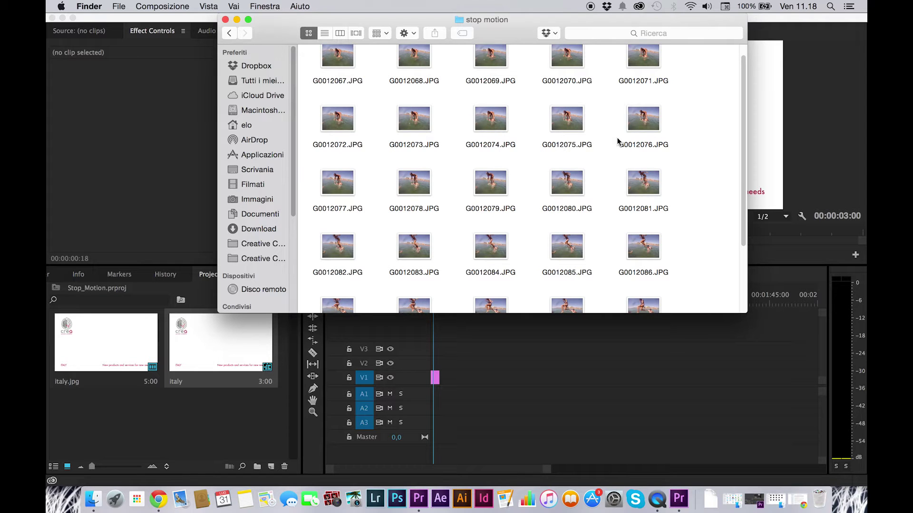
scroll(616, 143, down, 5)
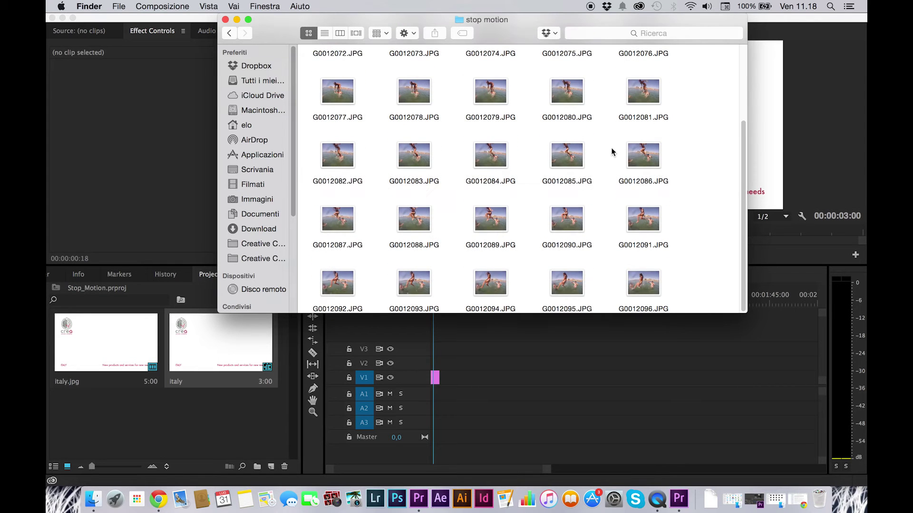
scroll(723, 266, up, 5)
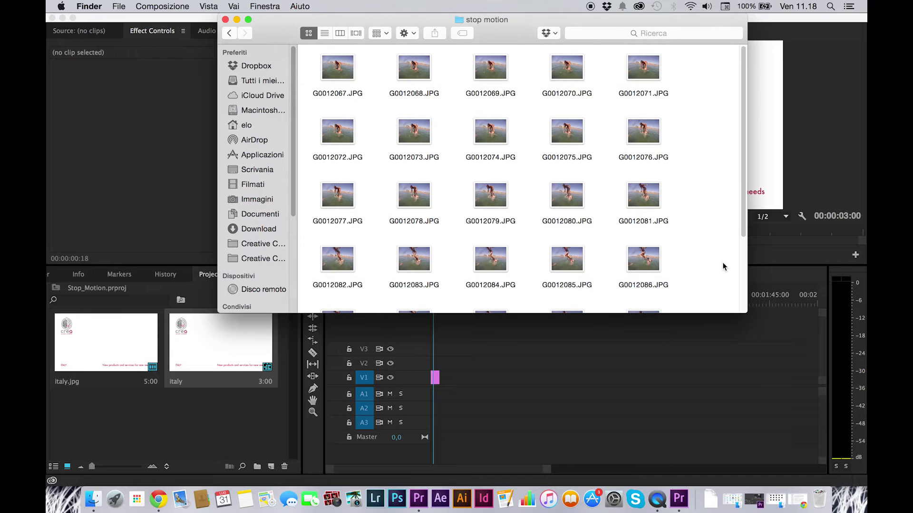
click(358, 96)
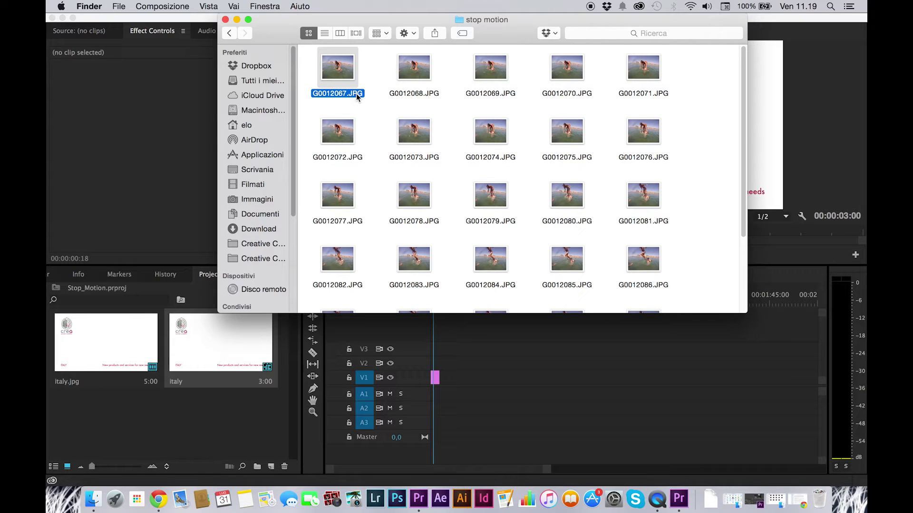
click(477, 110)
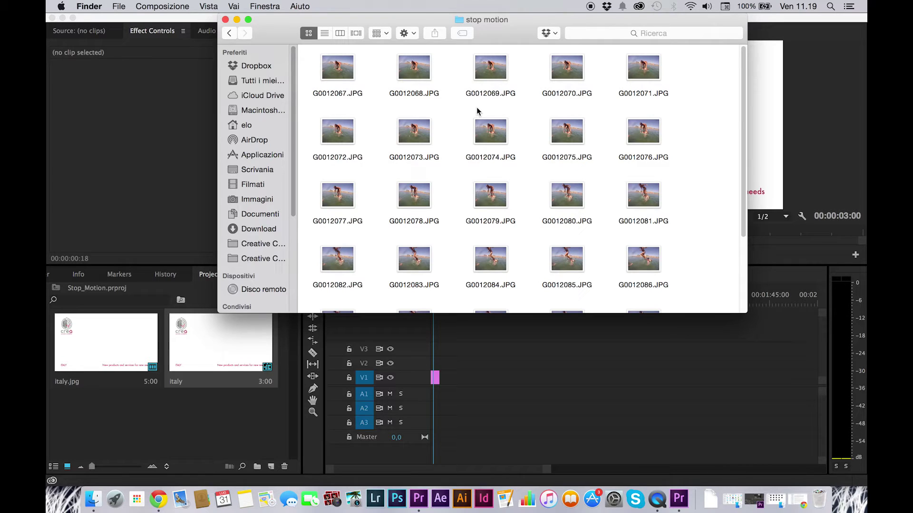
scroll(477, 110, down, 5)
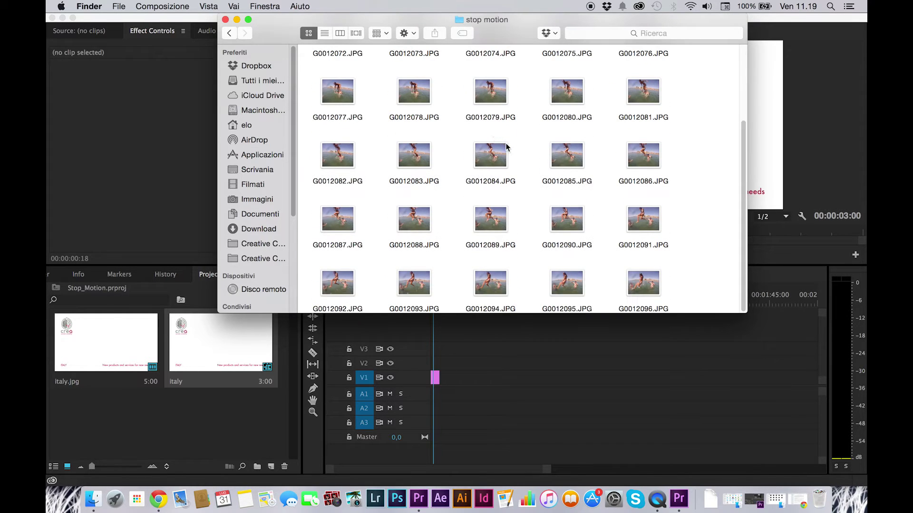
scroll(522, 169, up, 5)
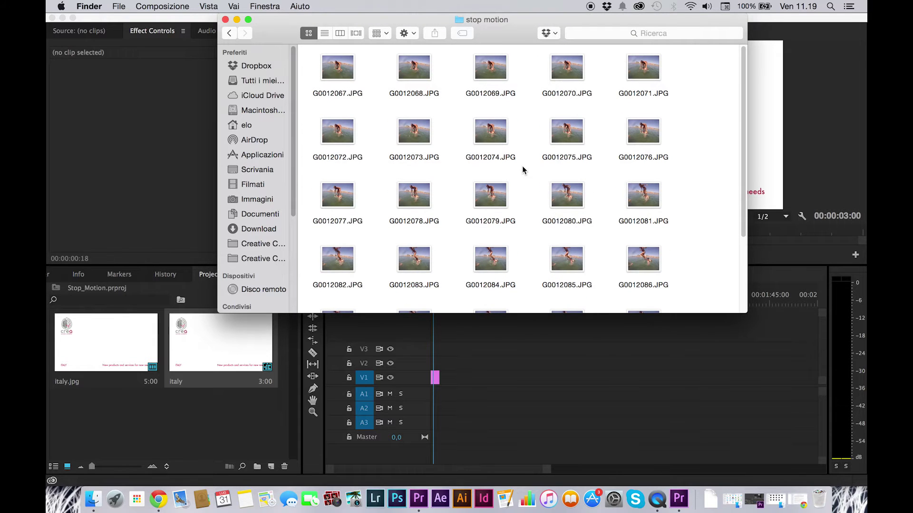
drag(528, 24, 534, 46)
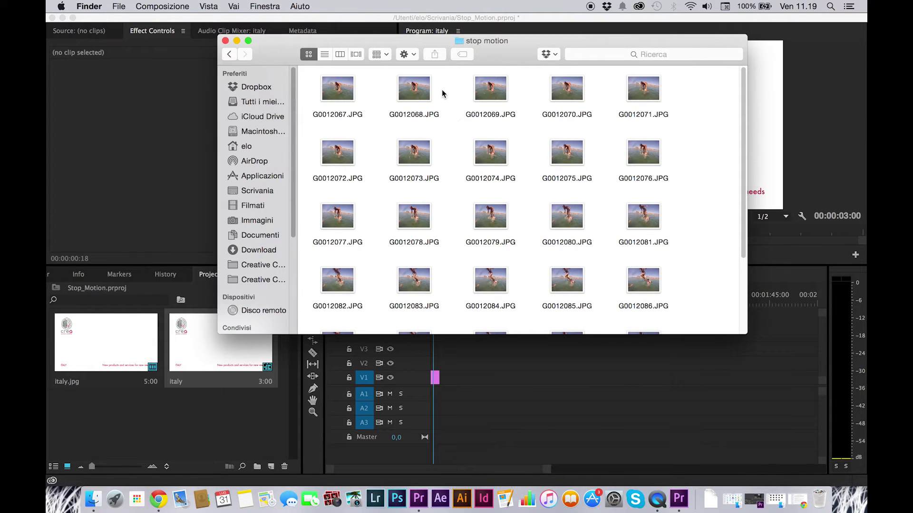
scroll(447, 100, down, 1)
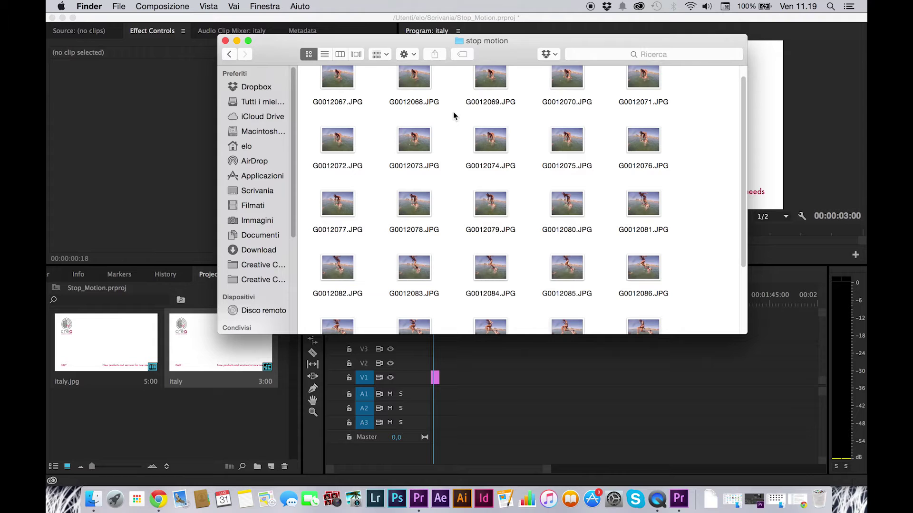
scroll(452, 112, down, 1)
scroll(453, 124, up, 2)
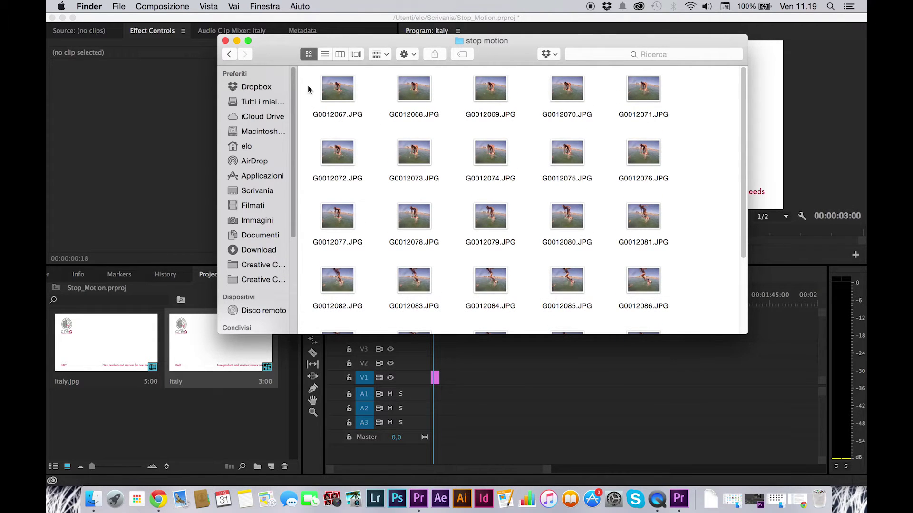
click(326, 92)
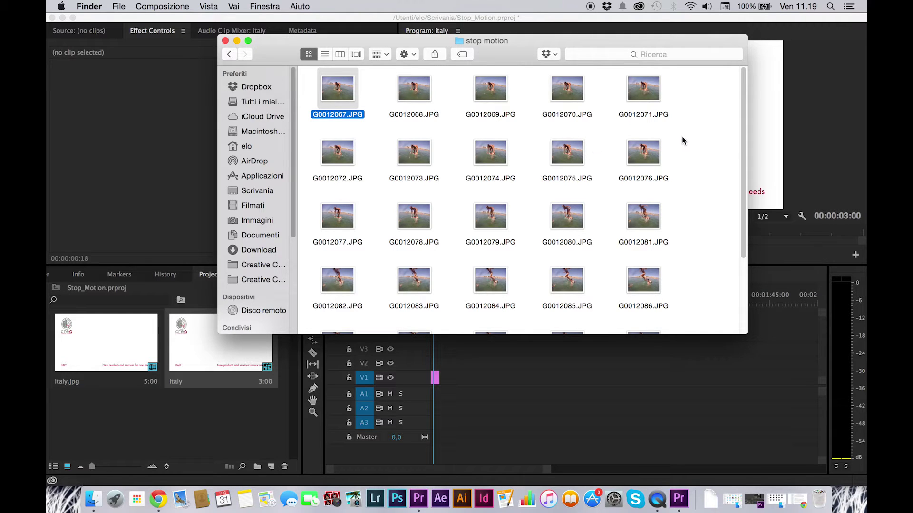
drag(353, 122, 709, 278)
click(695, 269)
scroll(638, 231, up, 2)
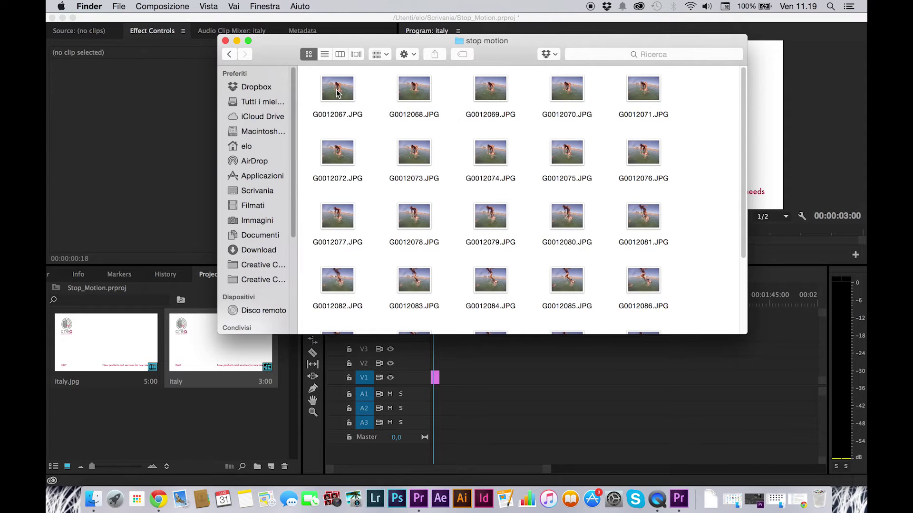
Step: Import all the photos of the stop motion folder into the project and put the Finder window away
click(338, 98)
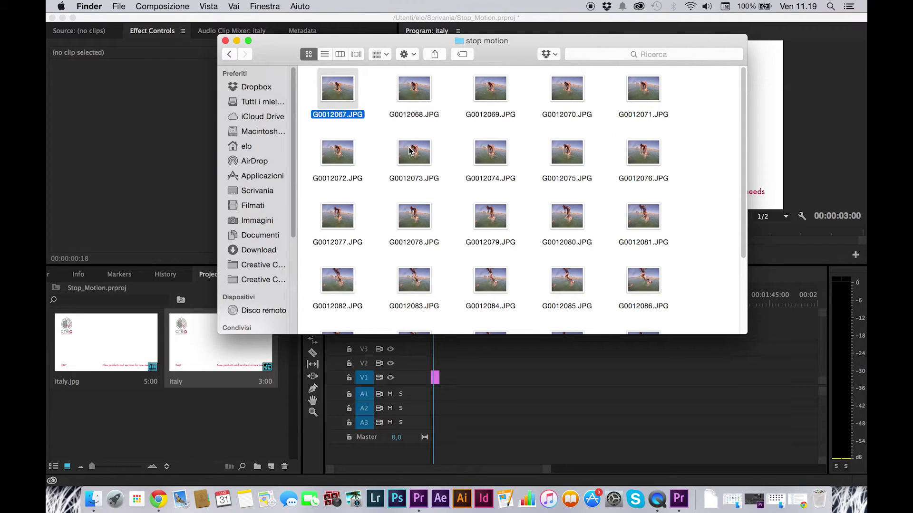
key(super+a)
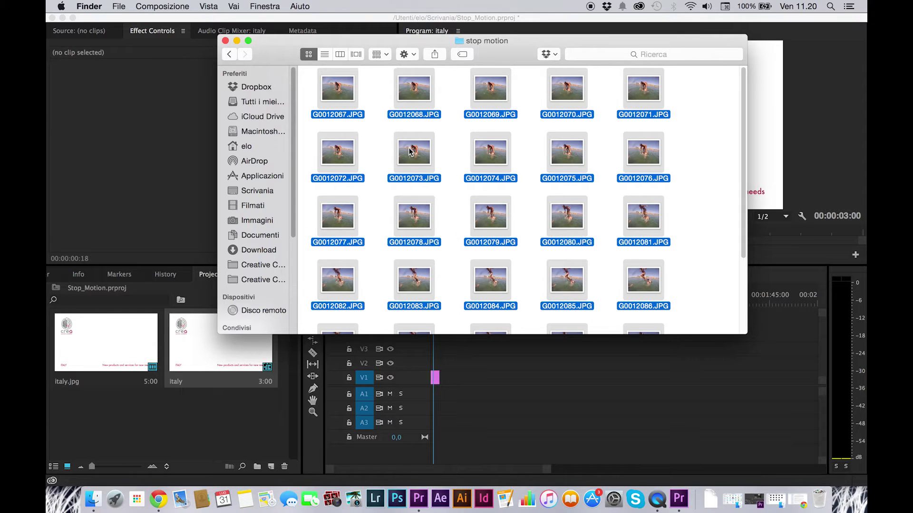
drag(341, 115, 82, 421)
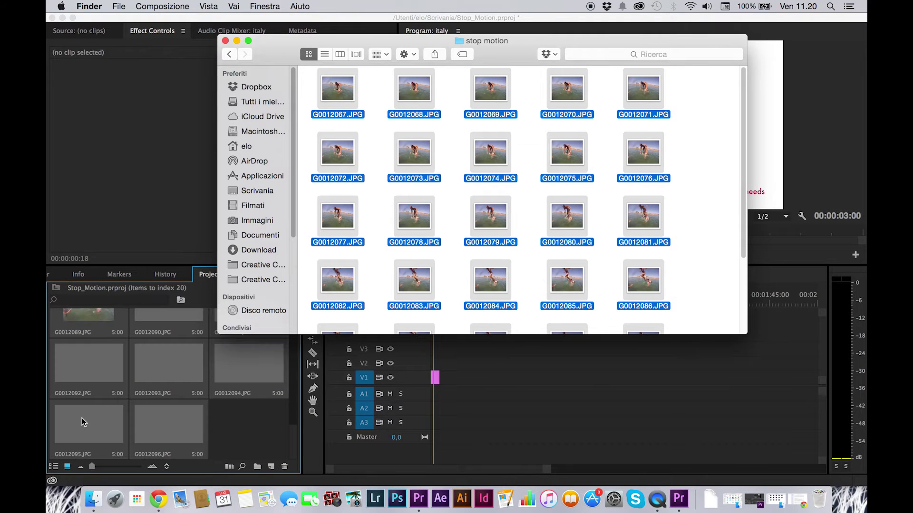
click(237, 41)
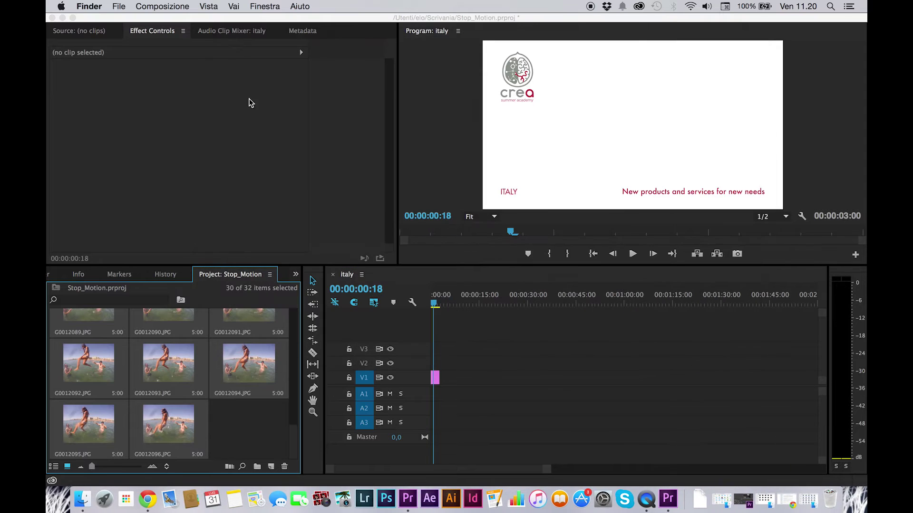
Step: Place the photos G0012067.JPG through G0012096.JPG in order on V1, directly after the italy.jpg clip
drag(293, 441, 291, 311)
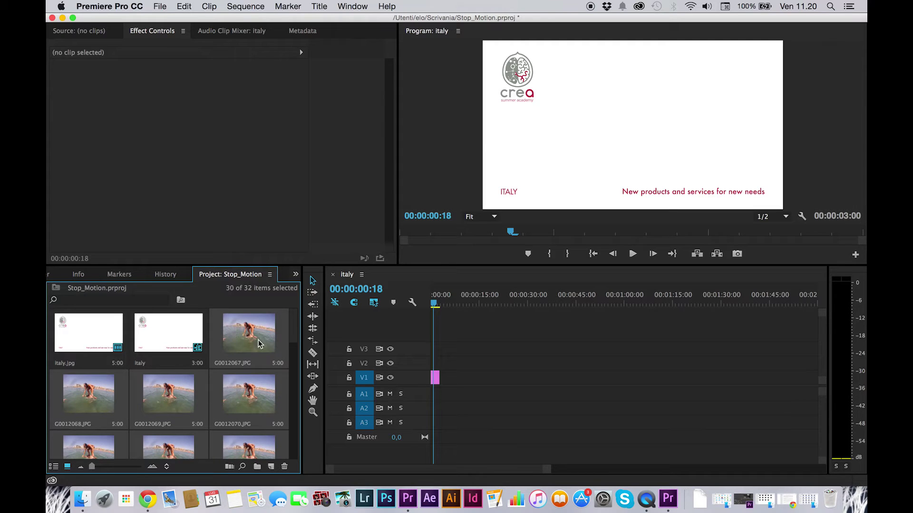
click(88, 333)
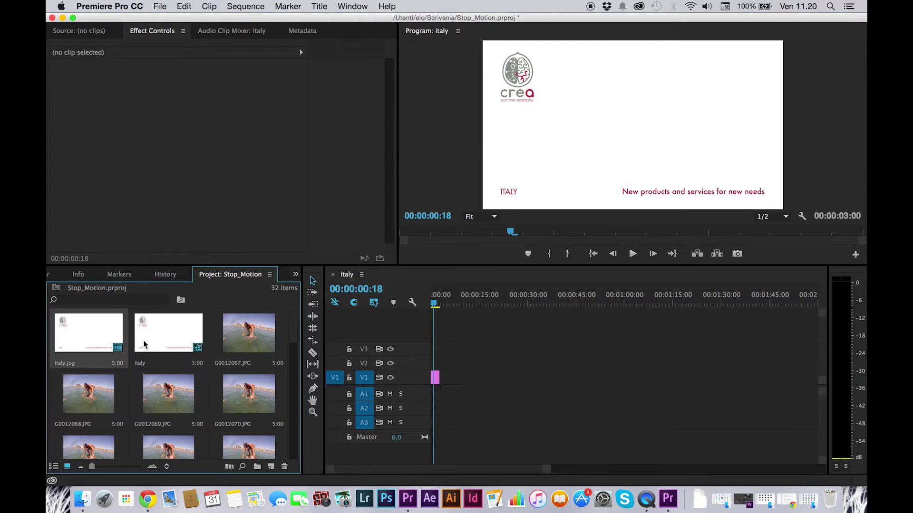
click(235, 340)
scroll(236, 341, down, 10)
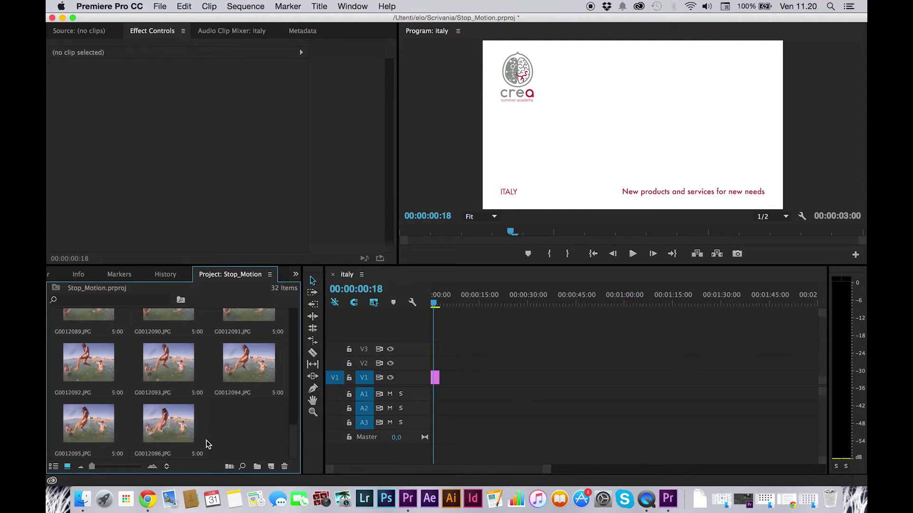
shift+click(199, 441)
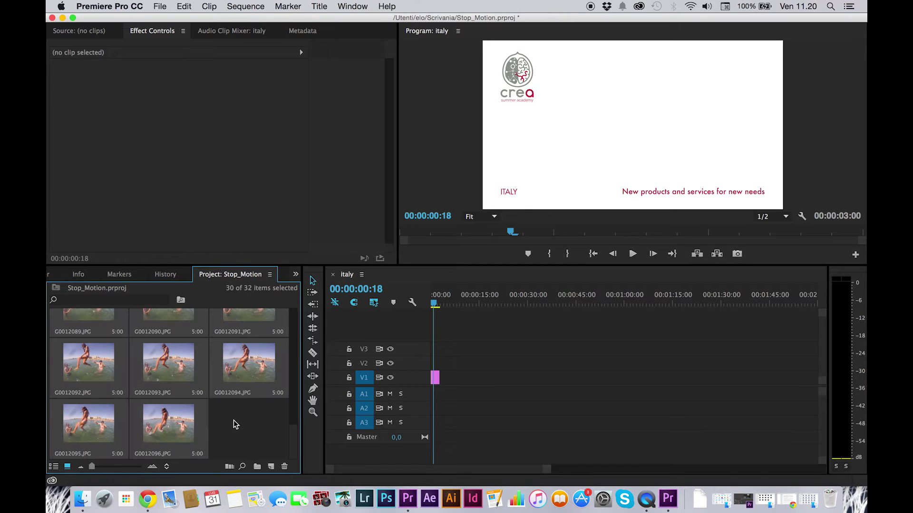
scroll(222, 426, up, 10)
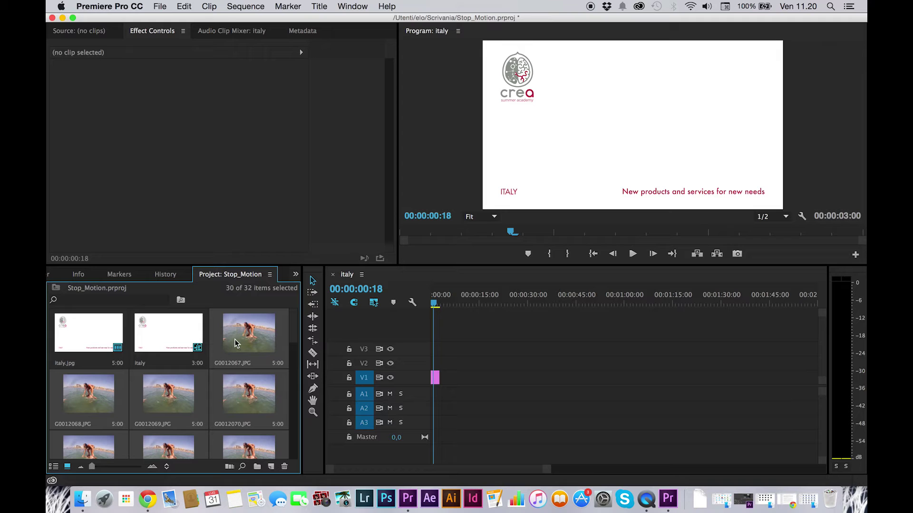
drag(232, 335, 443, 381)
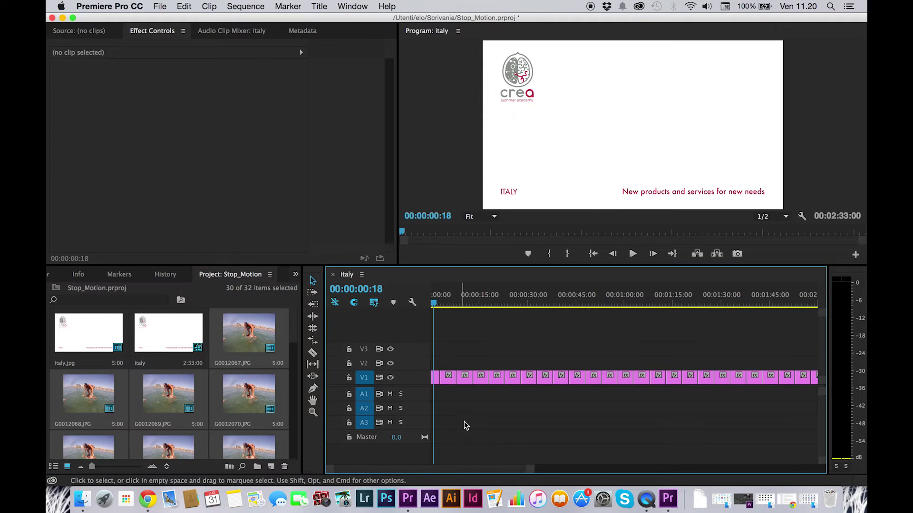
key(backslash)
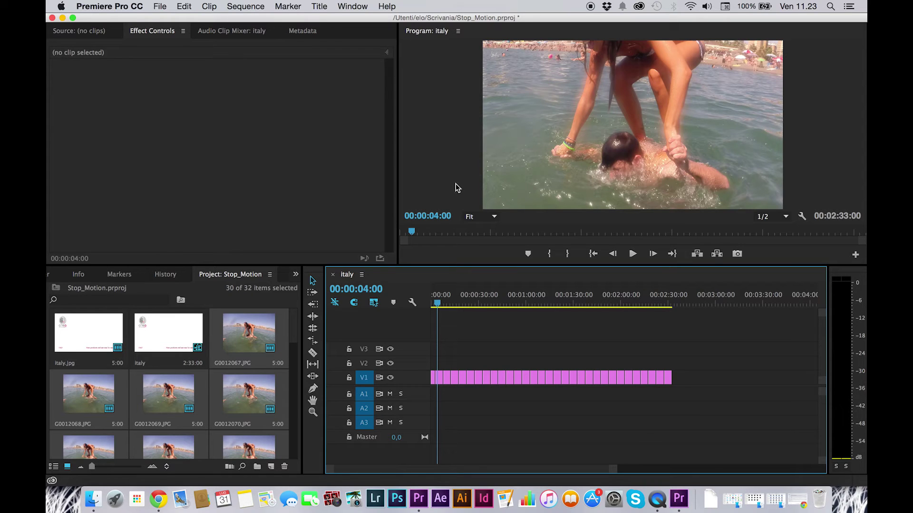
drag(438, 306, 433, 306)
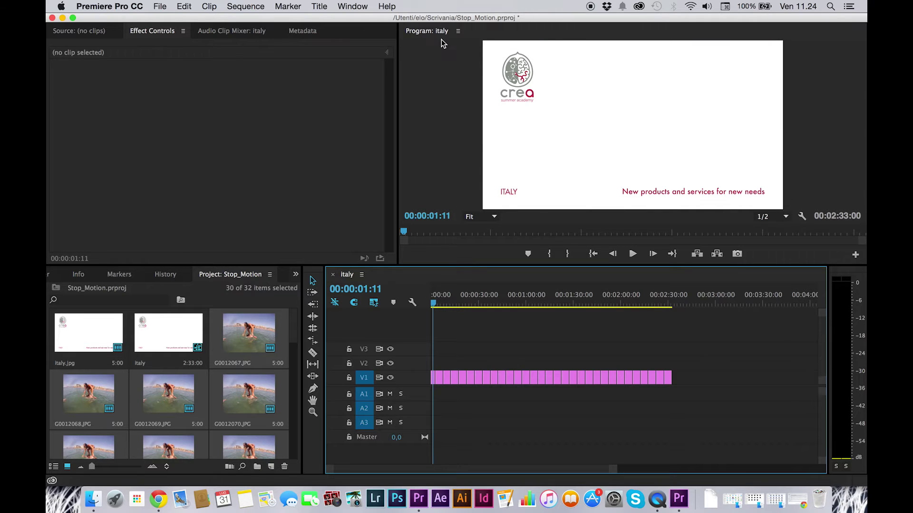
Step: Scale all the photo clips on V1, except the italy.jpg title, to the frame size
drag(433, 304, 445, 307)
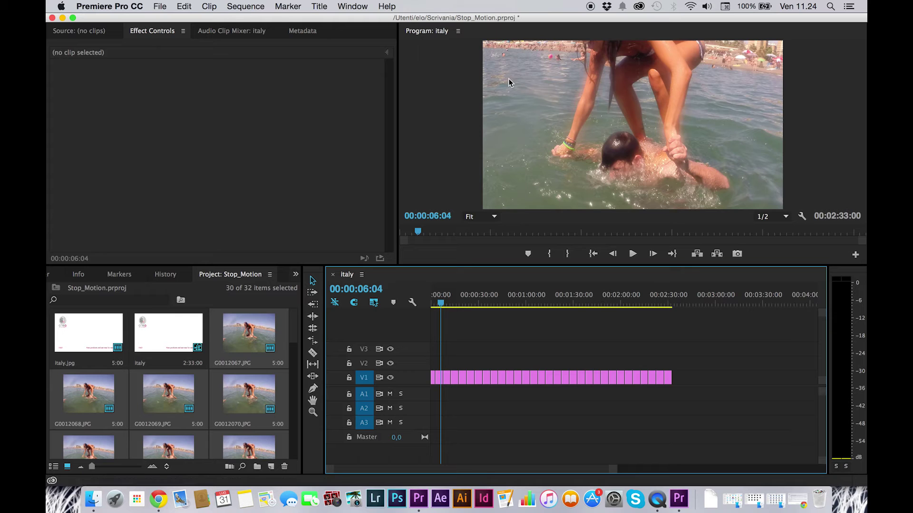
drag(695, 415, 436, 363)
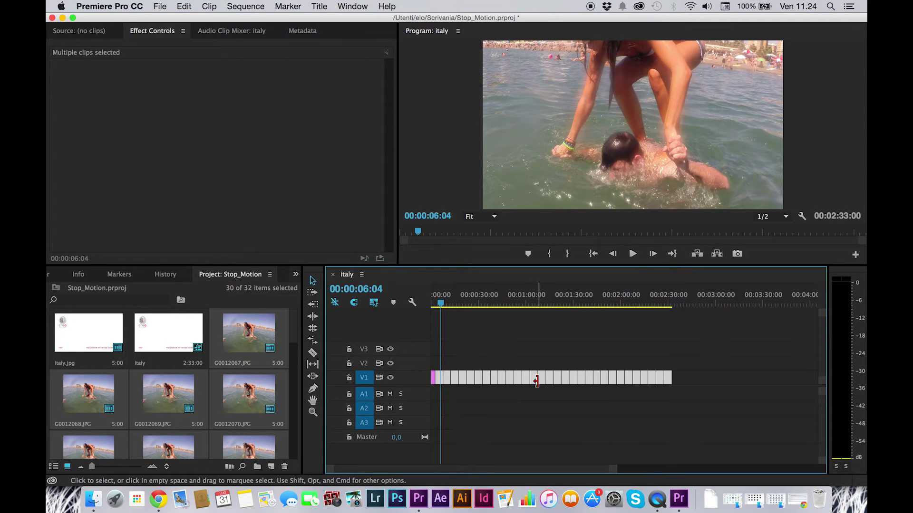
right_click(547, 378)
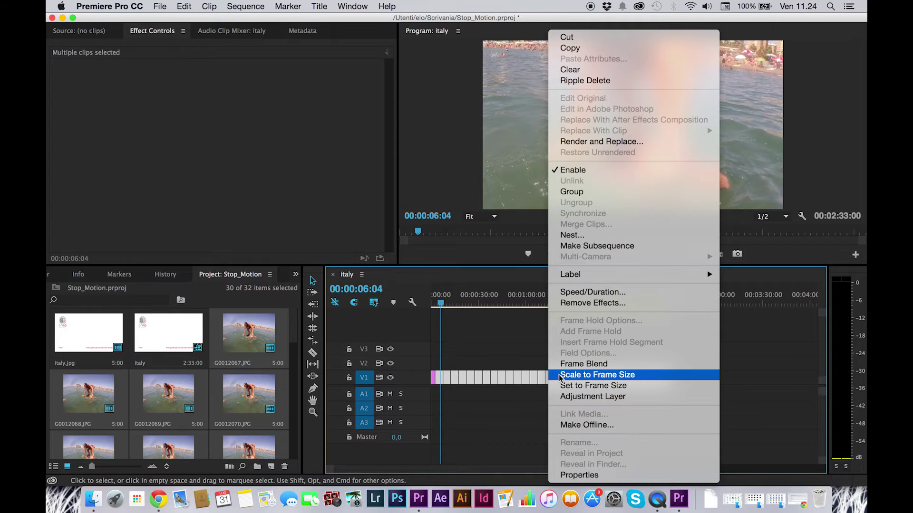
click(562, 375)
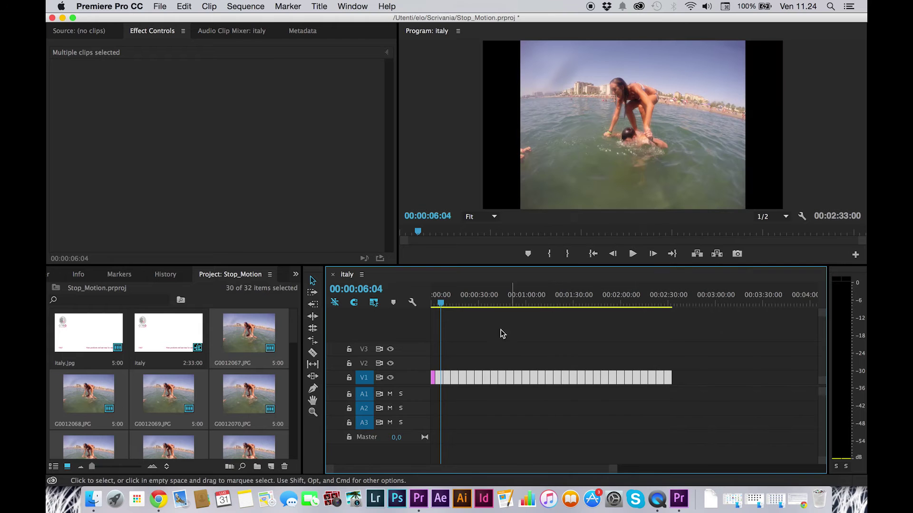
Step: Set the G0012067.JPG clip's Motion scale to 140 and its position to 942, 592 so the photo fills the frame
drag(446, 304, 439, 352)
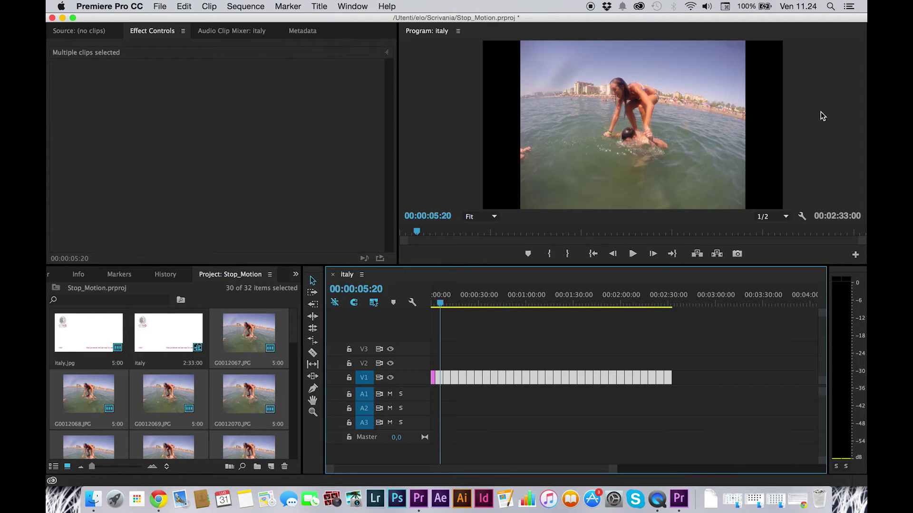
click(456, 400)
click(439, 377)
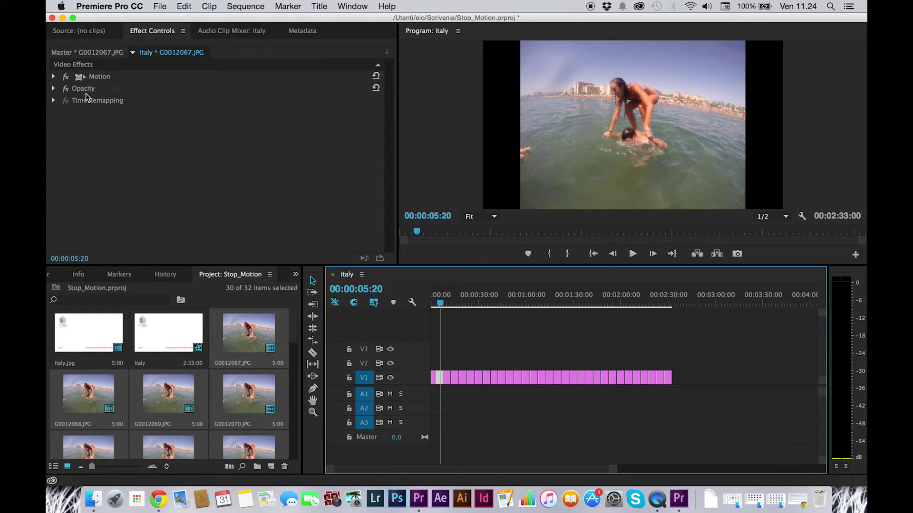
click(54, 76)
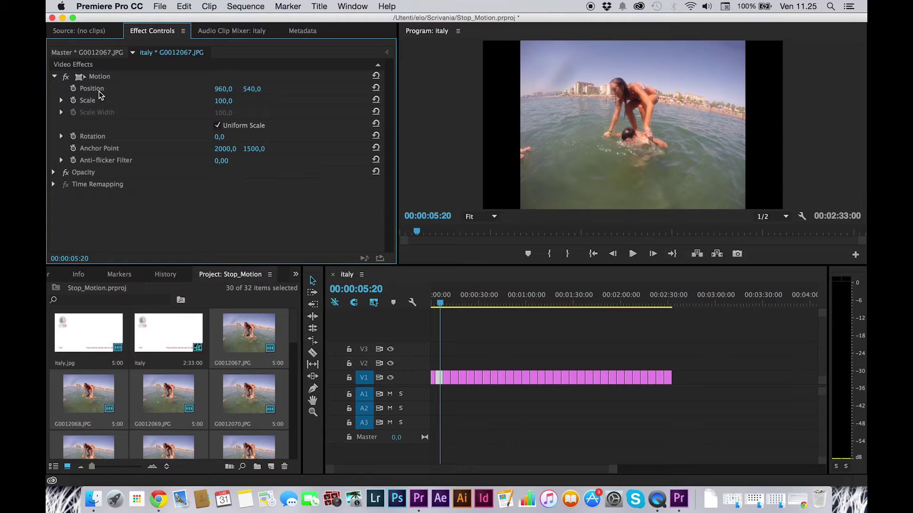
drag(223, 101, 275, 89)
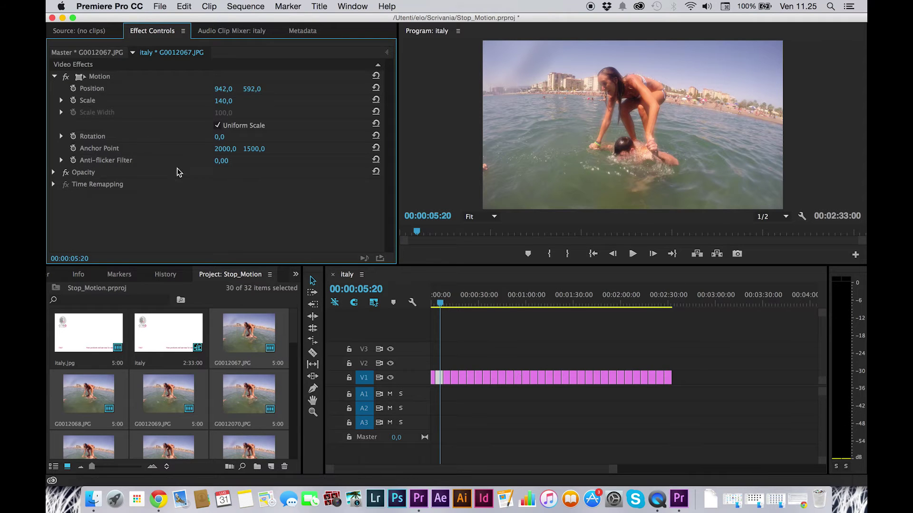
Step: Copy the Motion settings of the G0012067.JPG clip onto the G0012068.JPG clip
click(95, 77)
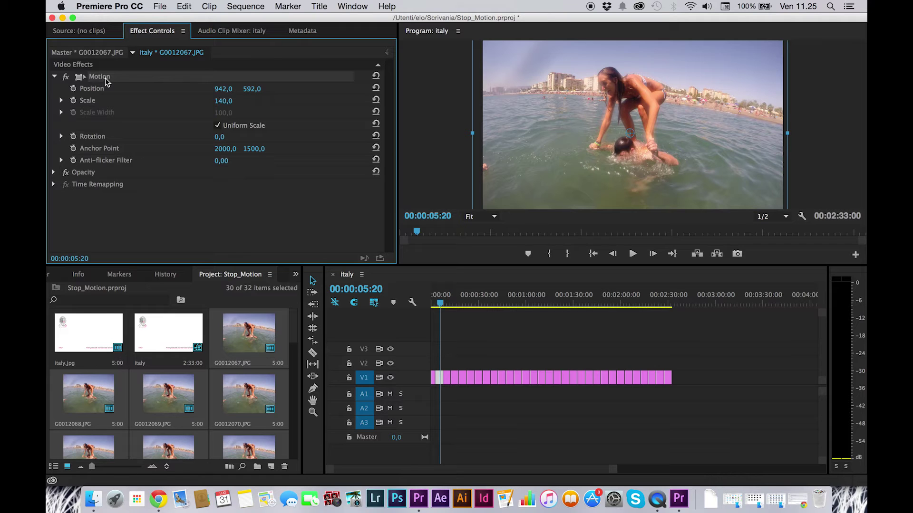
click(447, 304)
click(445, 377)
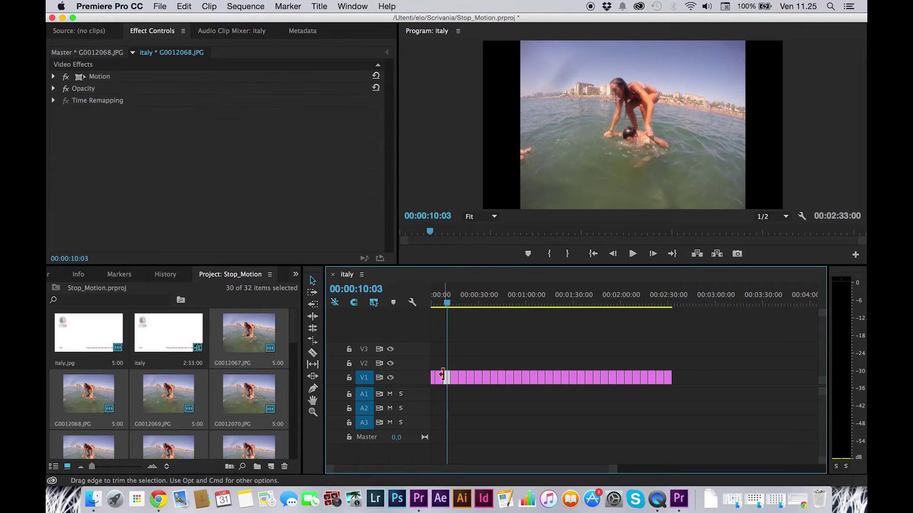
click(113, 78)
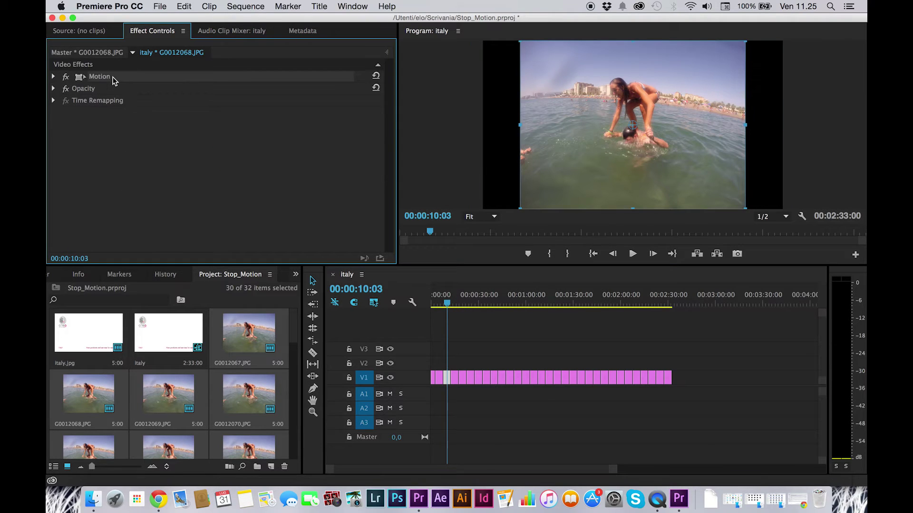
click(113, 78)
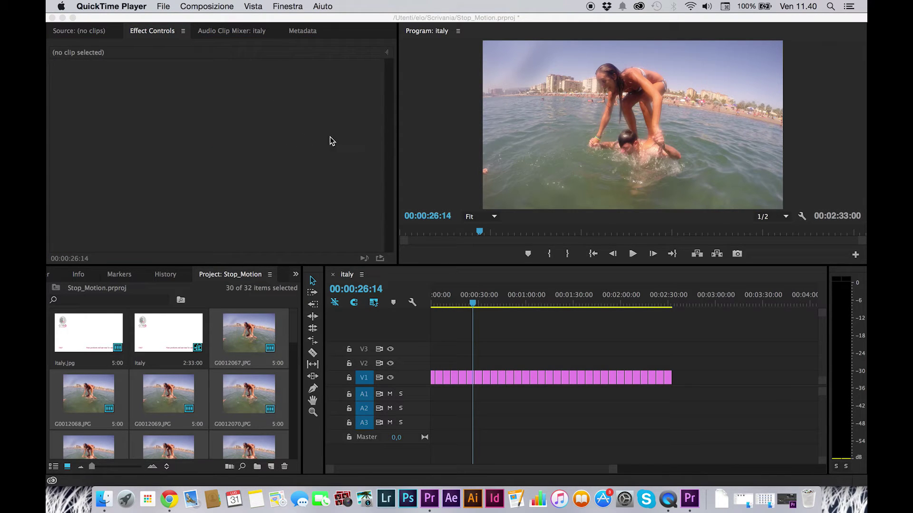
Step: Scrub and play back the photo sequence to check how the enlarged photos fill the frame
click(473, 306)
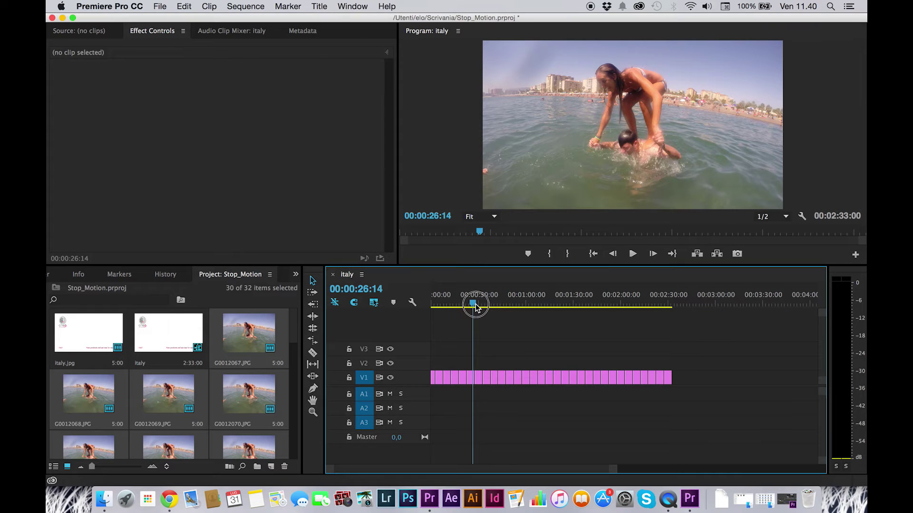
mouse_move(475, 306)
mouse_down()
mouse_move(566, 308)
mouse_move(468, 309)
mouse_up()
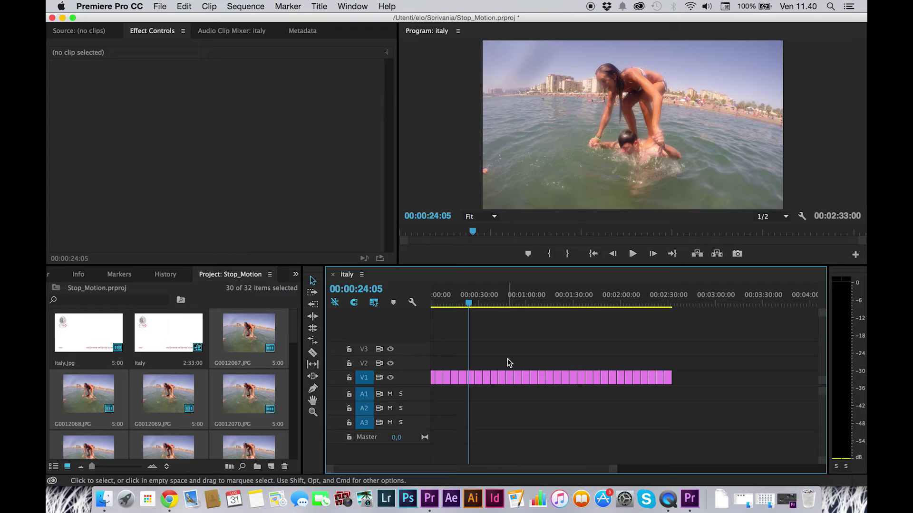
key(space)
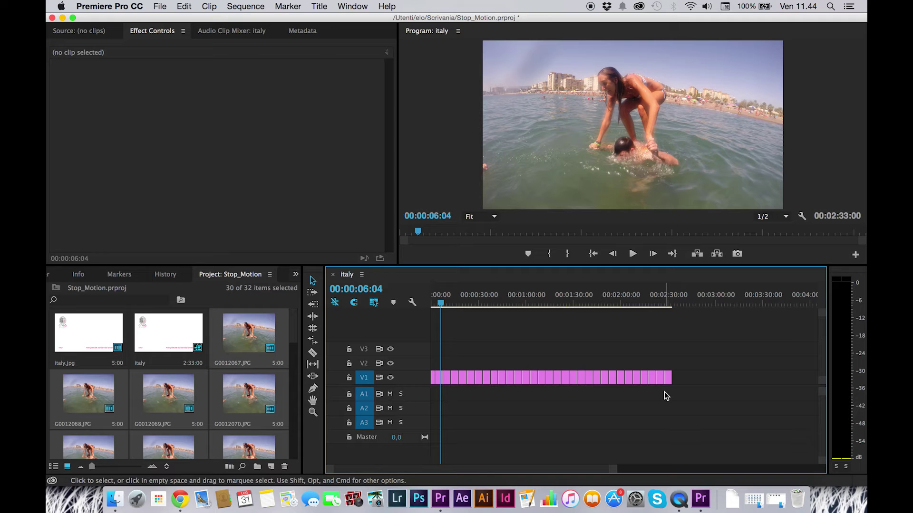
Step: Set the duration of all the photo clips after italy.jpg to 10 frames
drag(675, 395, 441, 350)
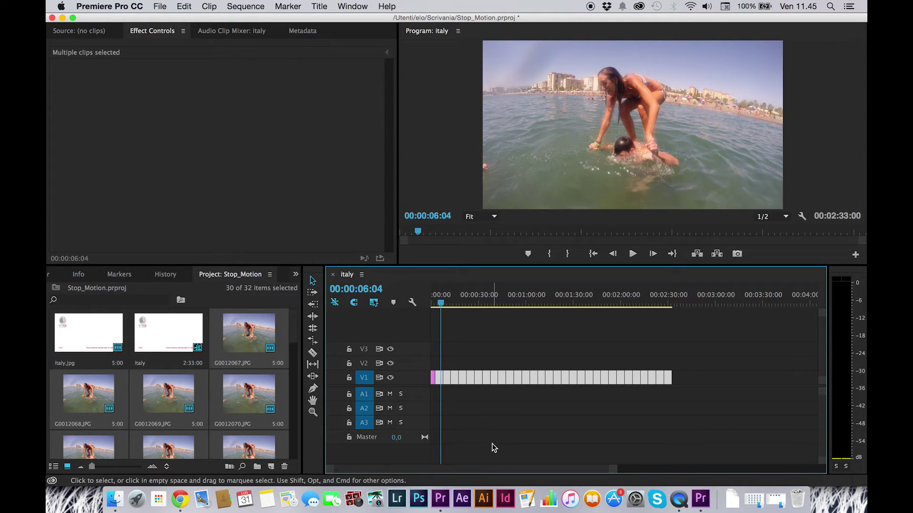
right_click(517, 383)
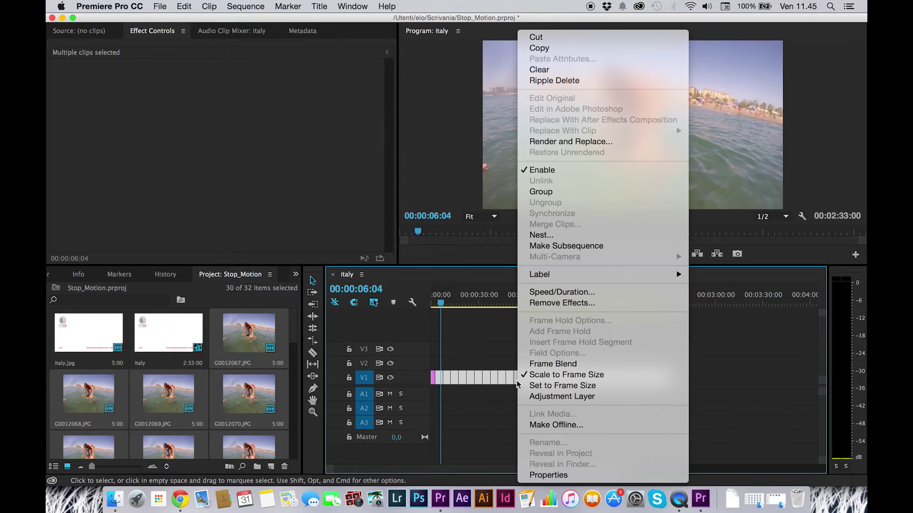
click(601, 294)
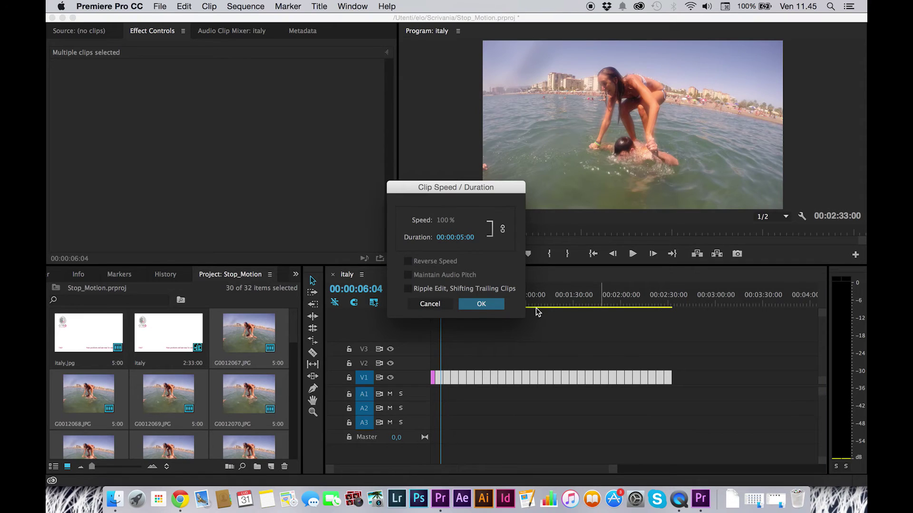
click(453, 240)
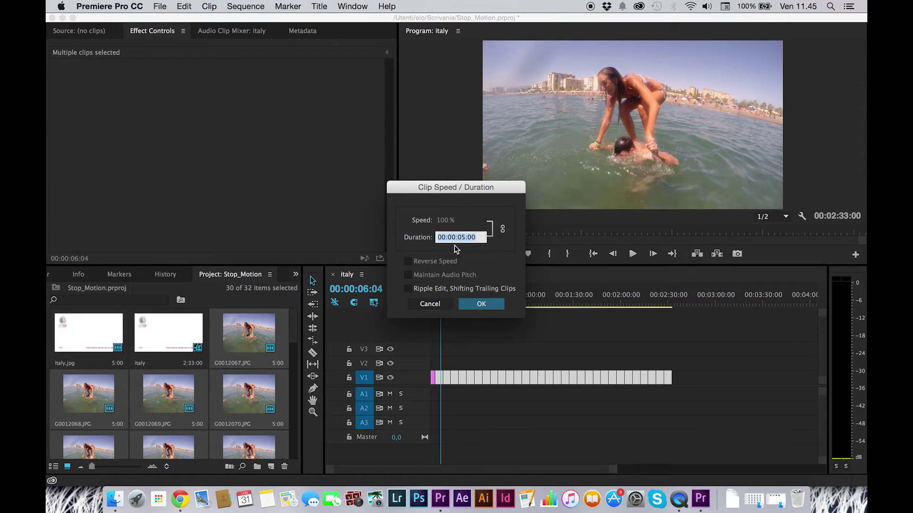
click(466, 237)
key(BackSpace)
text(0)
click(481, 303)
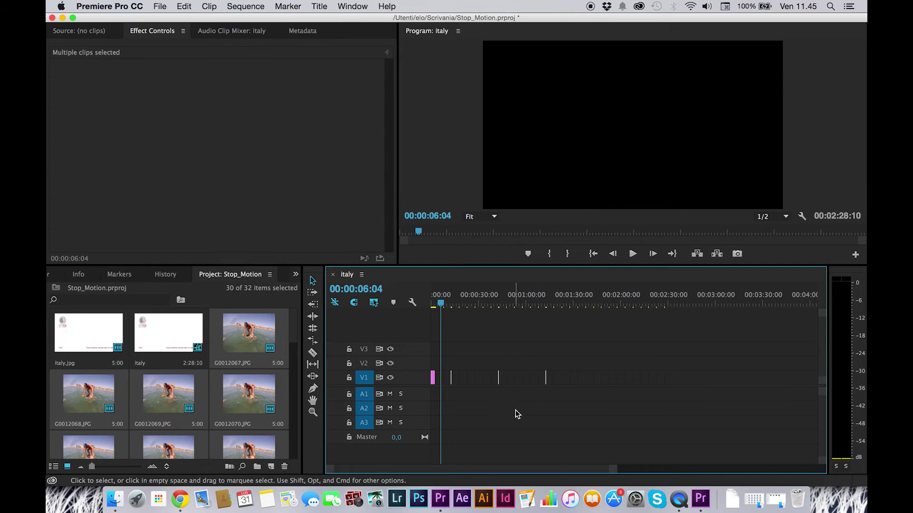
Step: Examine the gaps between the shortened photo clips on V1
drag(615, 469, 566, 465)
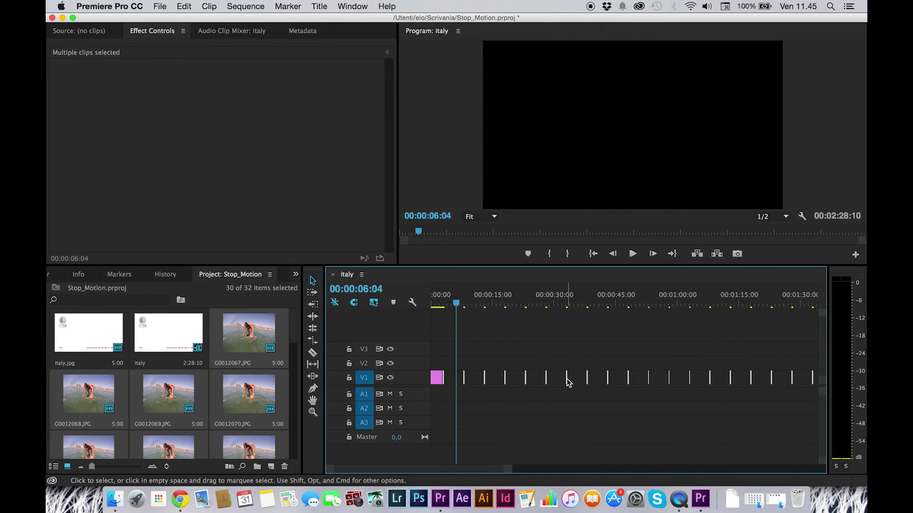
drag(455, 303, 497, 306)
click(443, 305)
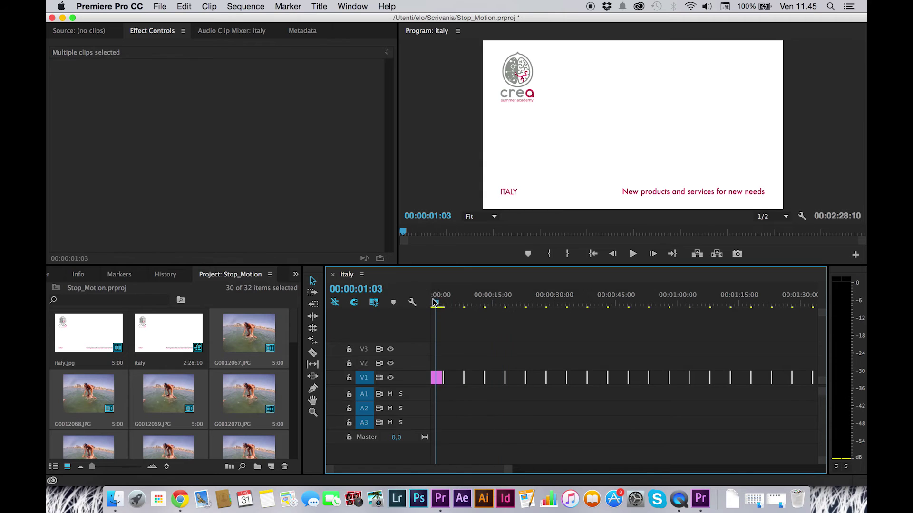
click(455, 378)
click(474, 379)
click(495, 378)
click(515, 378)
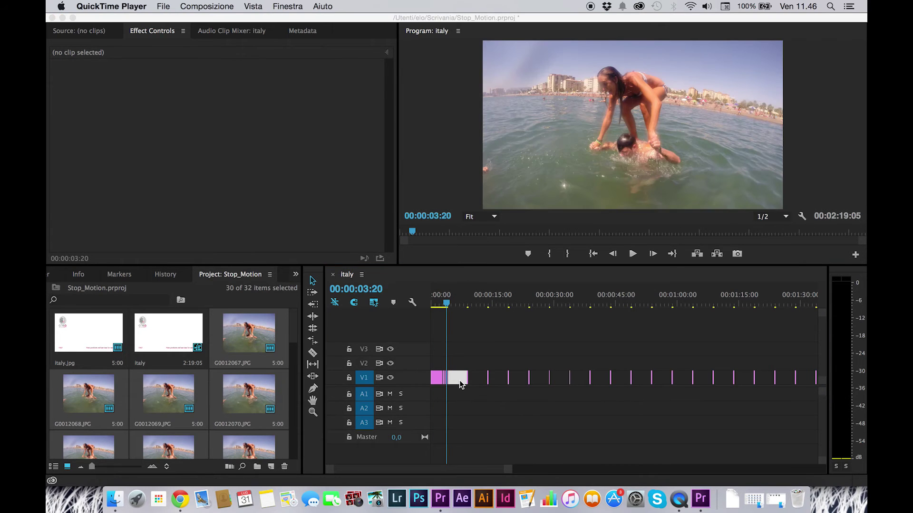
Step: Ripple delete the next two gaps between the photo clips near the start of V1
right_click(459, 379)
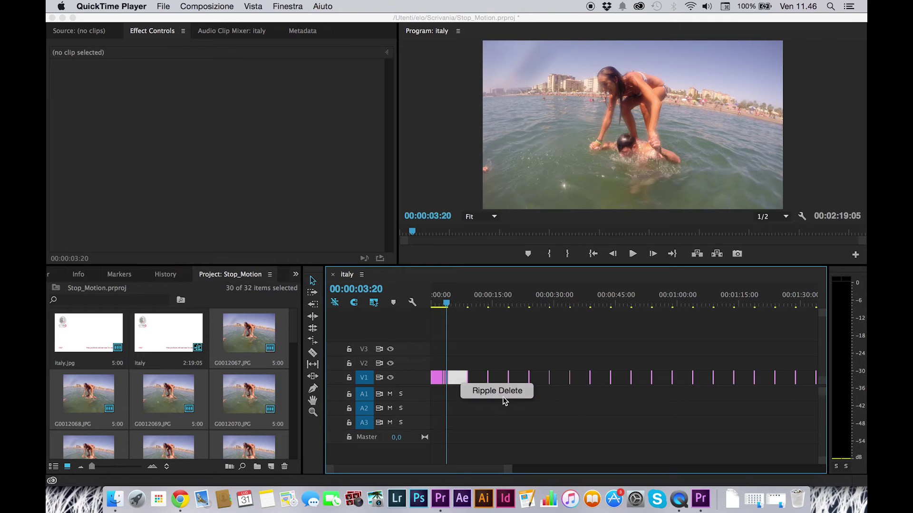
click(513, 395)
click(460, 379)
right_click(460, 380)
click(470, 388)
Step: Delete all the photo clips from V1, keeping only the italy.jpg title clip
drag(507, 468, 613, 485)
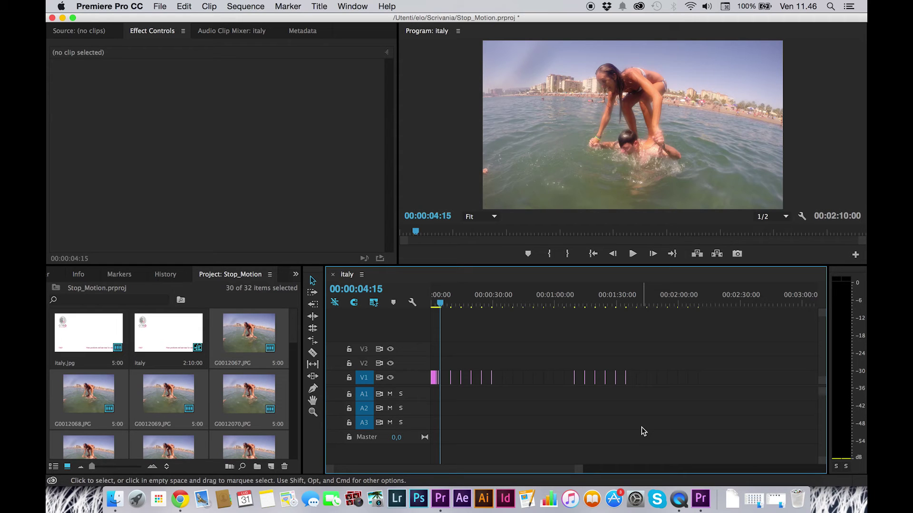
click(438, 305)
mouse_move(438, 304)
mouse_down()
mouse_move(603, 301)
mouse_move(465, 315)
mouse_move(434, 309)
mouse_up()
drag(581, 465, 573, 471)
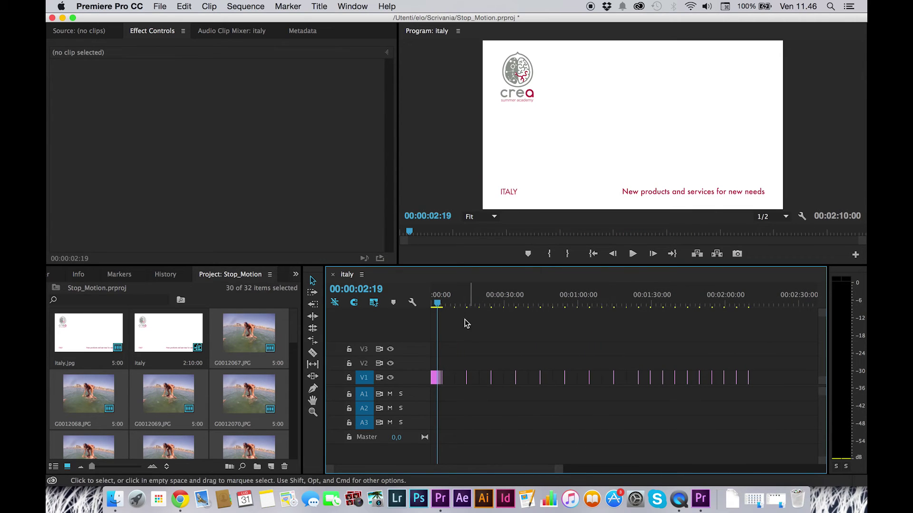
click(435, 304)
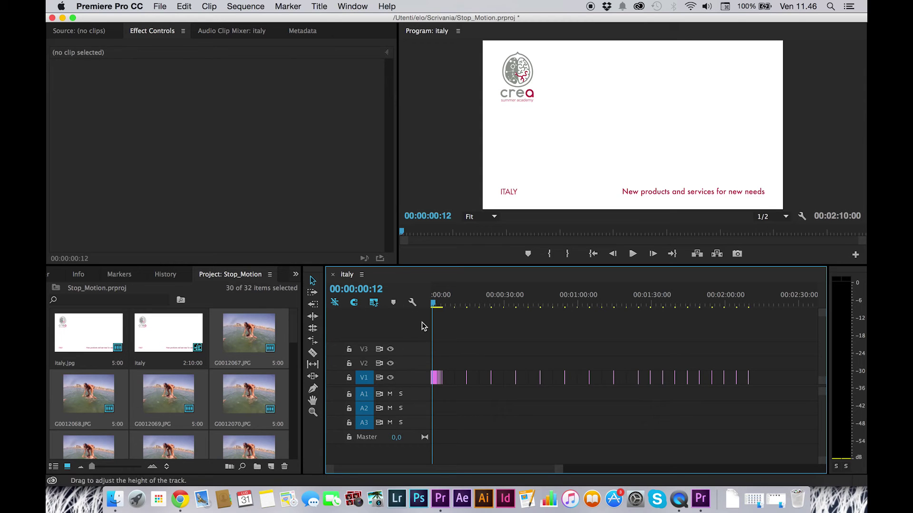
drag(781, 413, 436, 331)
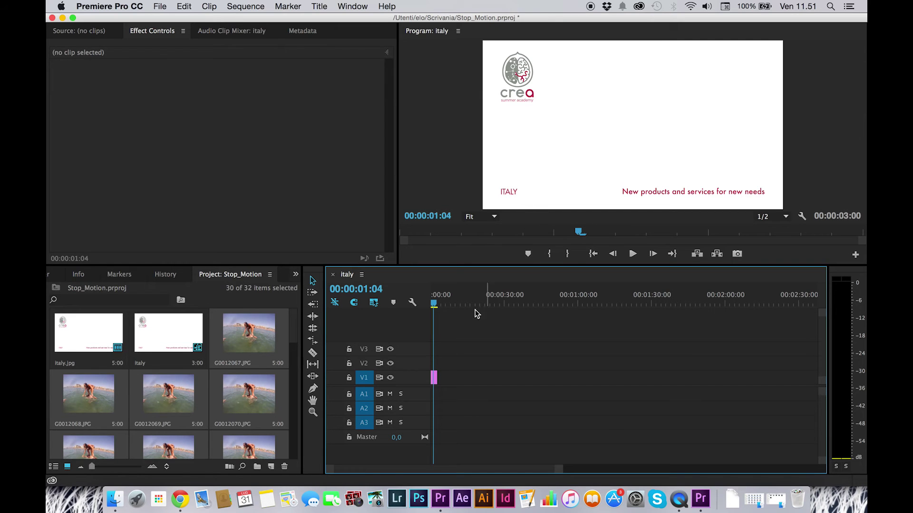
drag(444, 303, 437, 303)
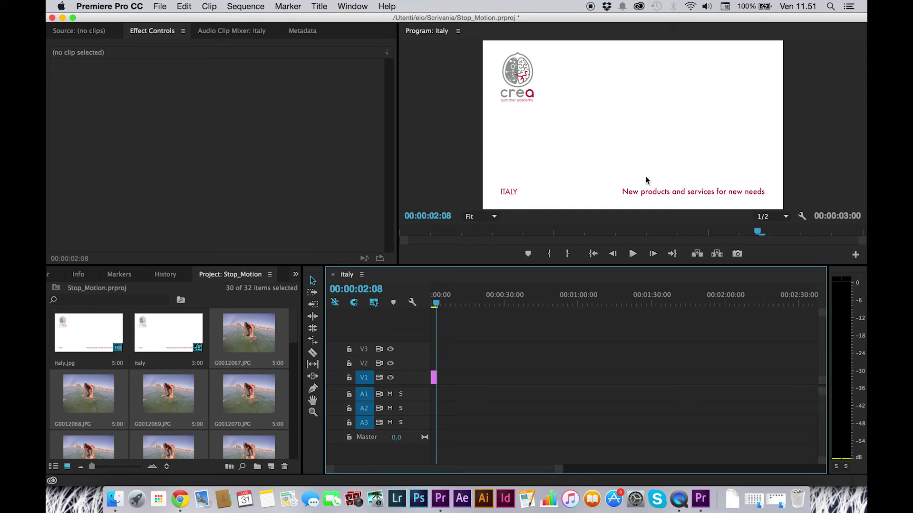
Step: Look through the imported photos in the project and cancel the App Store sign-in request
scroll(278, 348, down, 3)
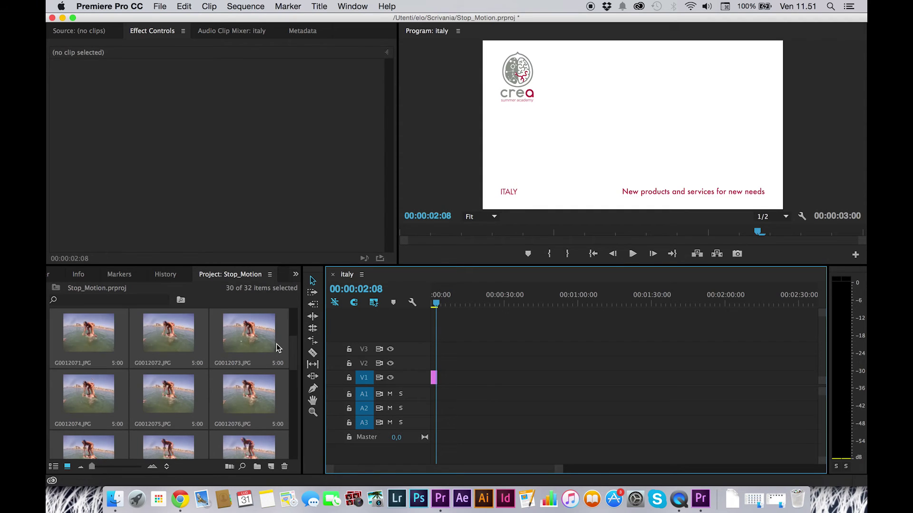
scroll(278, 348, down, 6)
scroll(277, 349, up, 8)
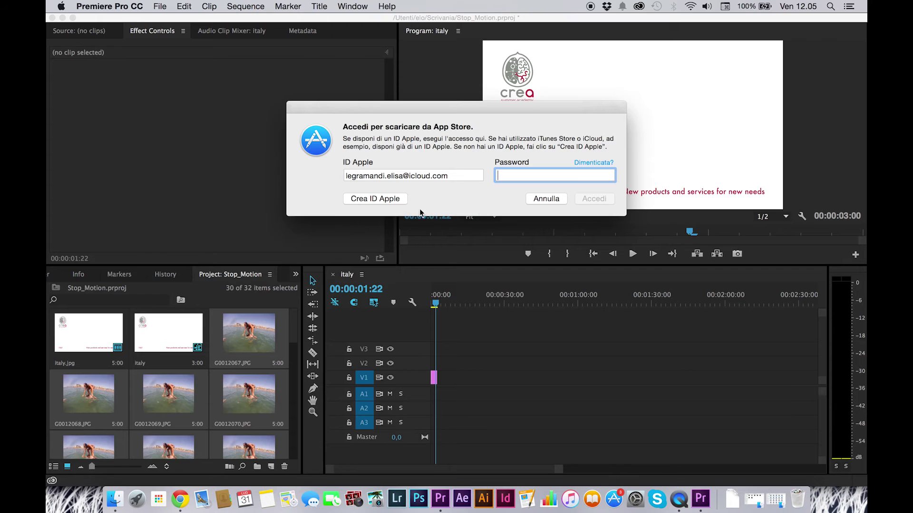
click(546, 199)
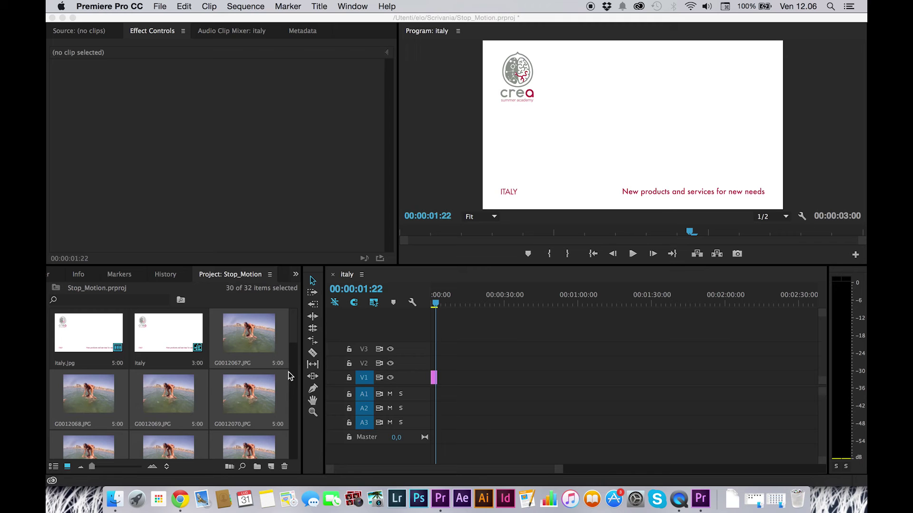
Step: Delete all the imported photos, G0012067.JPG to G0012096.JPG, from the project, keeping italy.jpg and the italy sequence
click(282, 346)
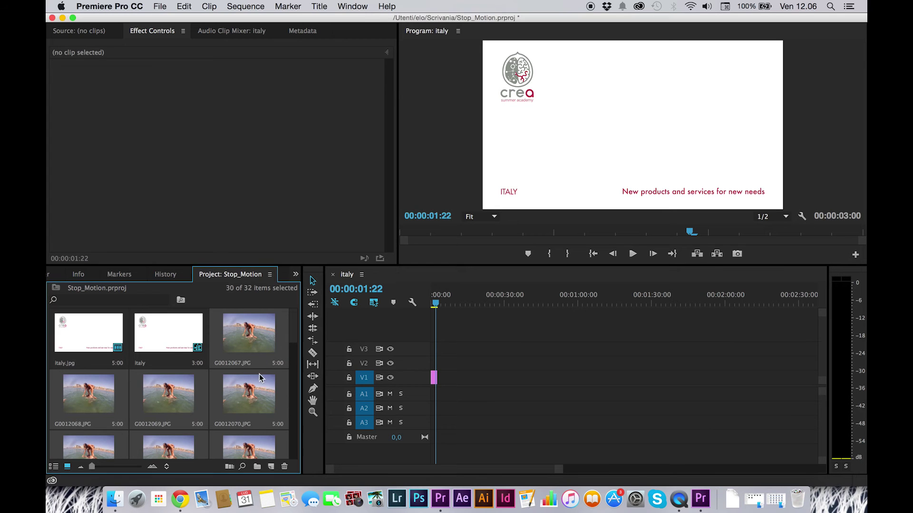
click(239, 349)
scroll(214, 399, down, 10)
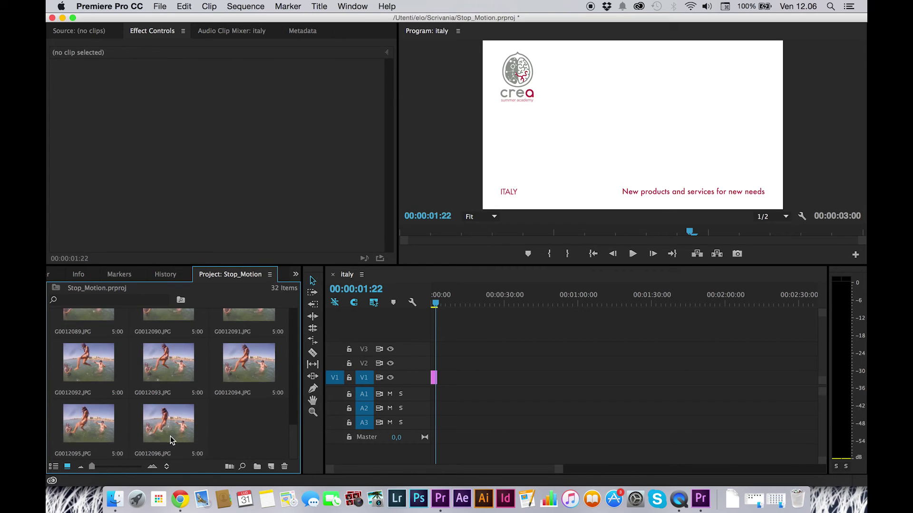
shift+click(170, 436)
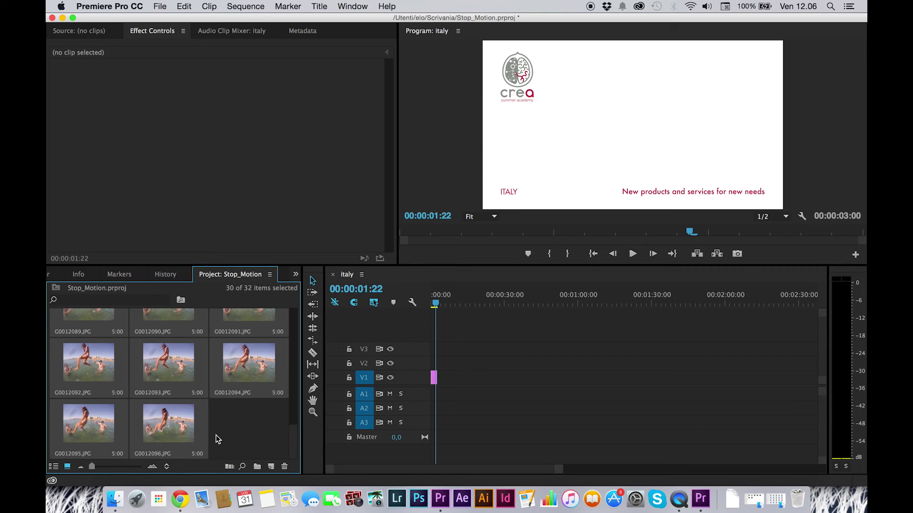
key(Delete)
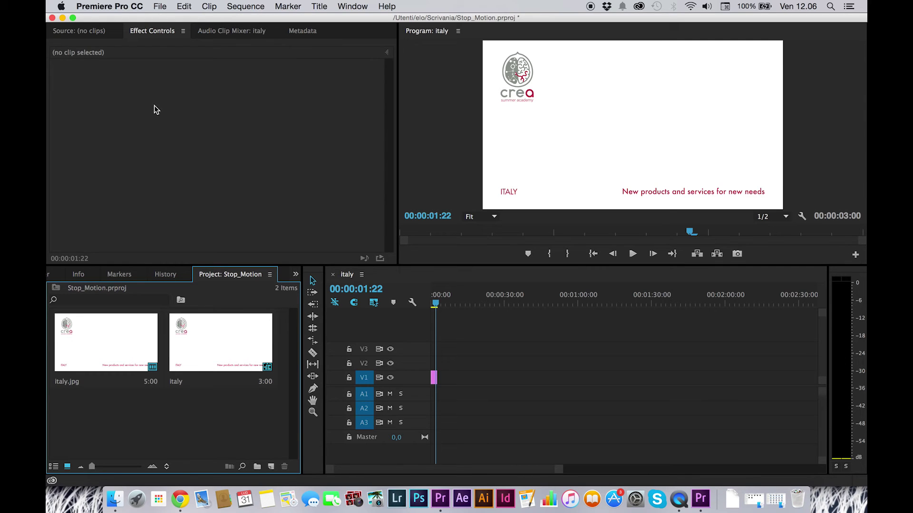
Step: Open the general preferences and set the still image default duration to 1 second
click(126, 8)
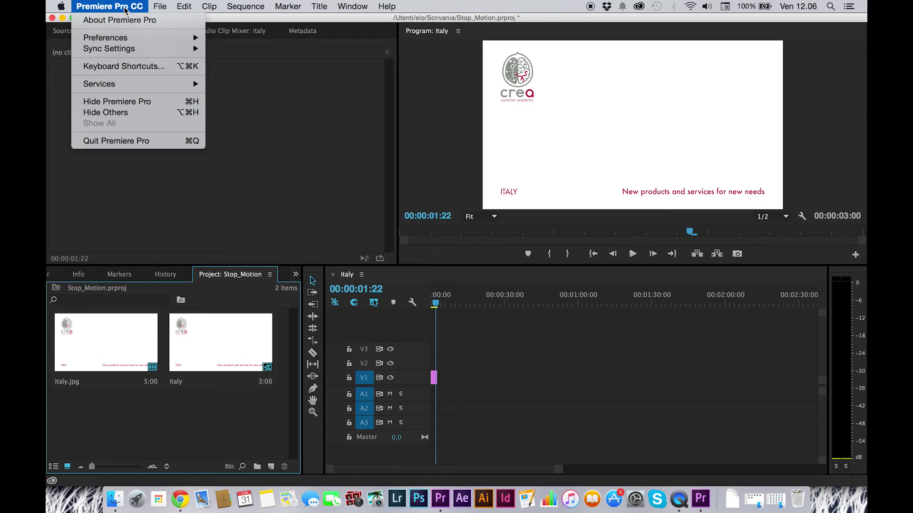
mouse_move(128, 37)
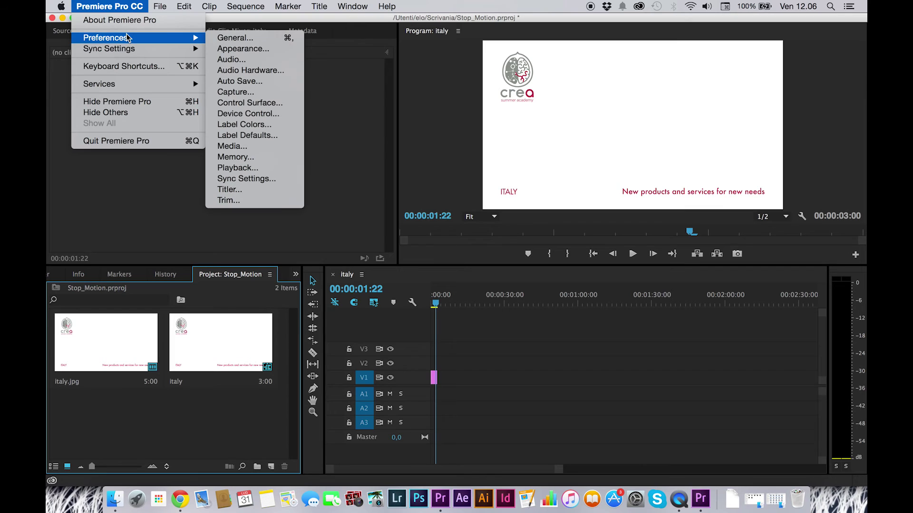
click(216, 39)
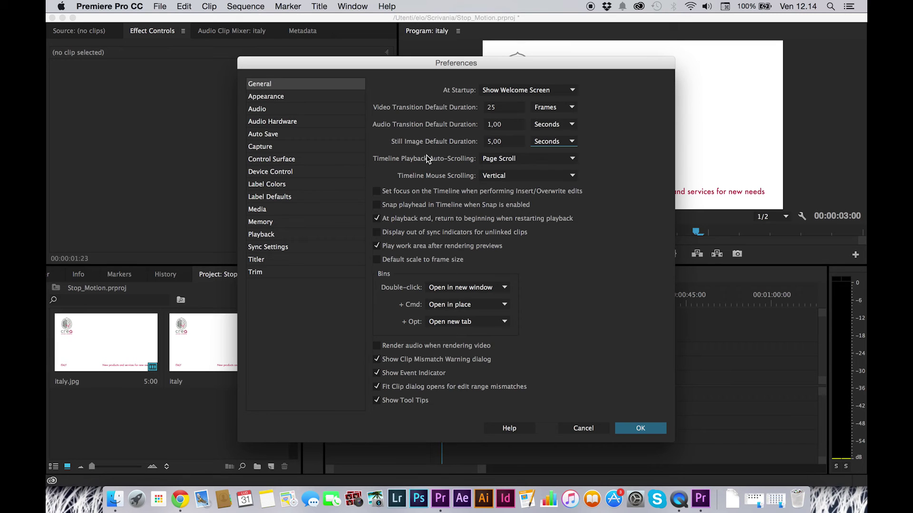
click(493, 142)
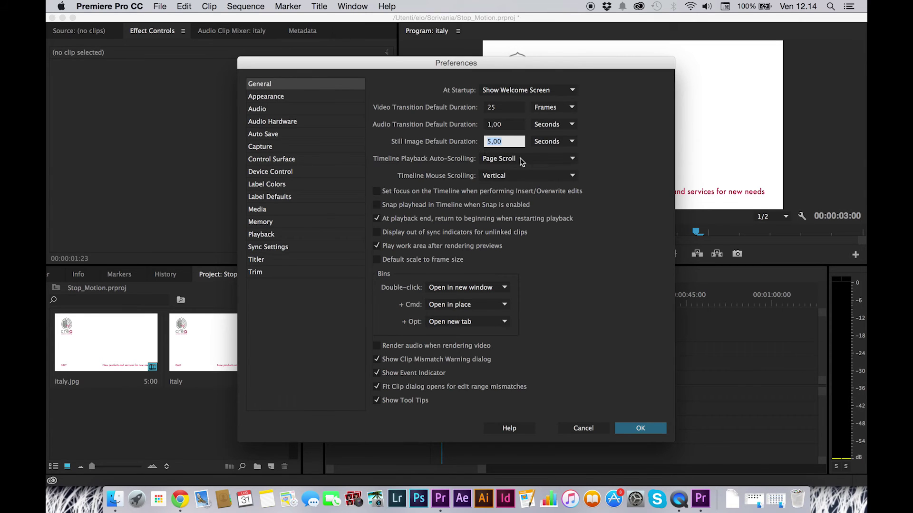
text(1)
key(Tab)
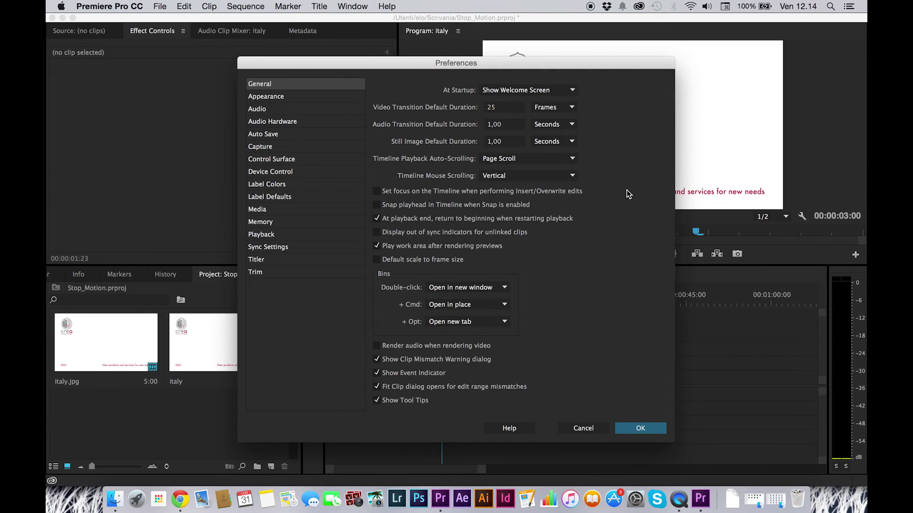
Step: Enter 20 as the still image default duration and switch its unit to frames
click(510, 142)
text(20)
click(613, 163)
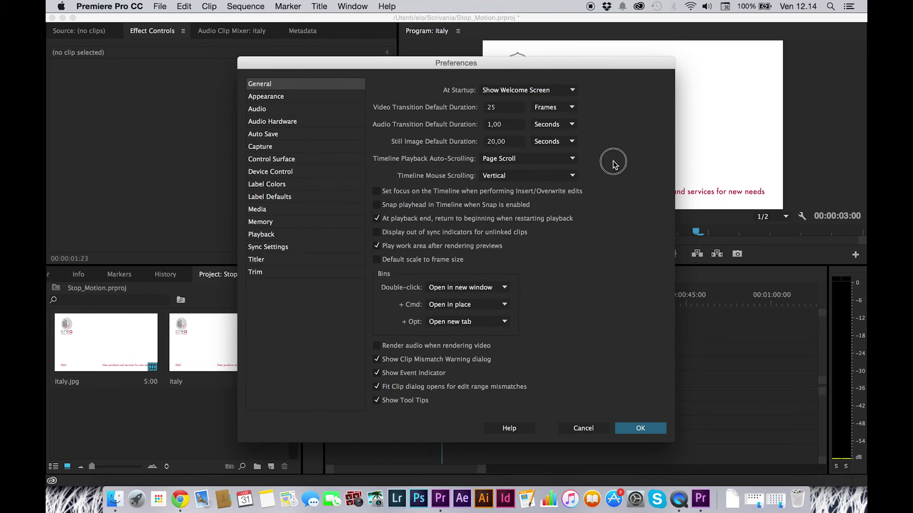
click(573, 142)
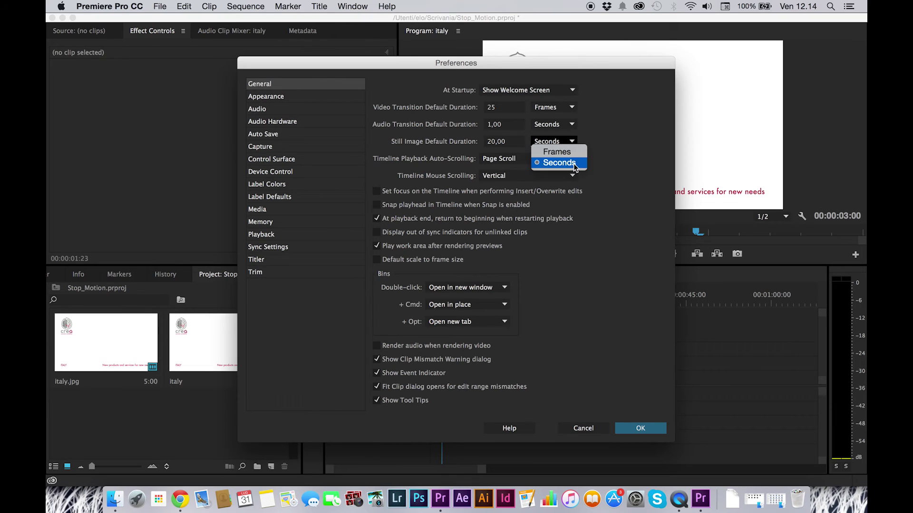
click(571, 152)
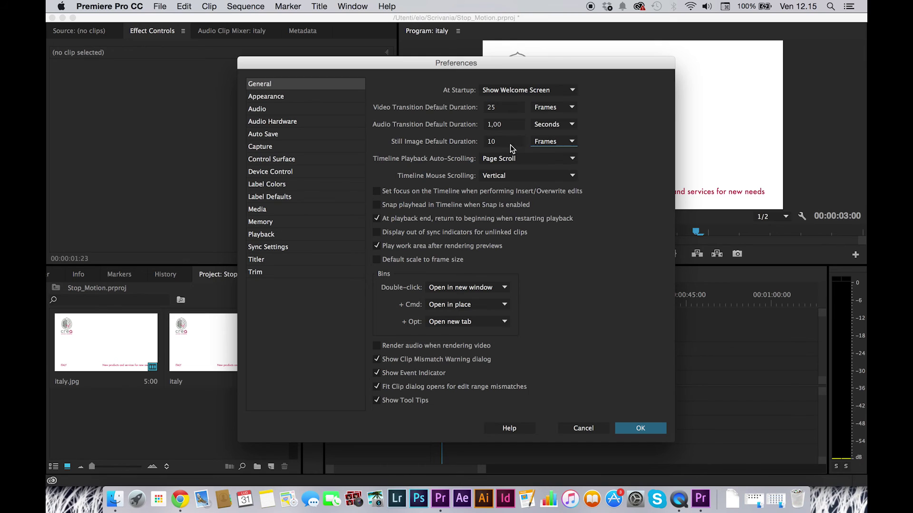
Step: Set the still image default duration to 6 frames and apply the preferences
click(490, 141)
text(7)
key(BackSpace)
text(6)
click(570, 142)
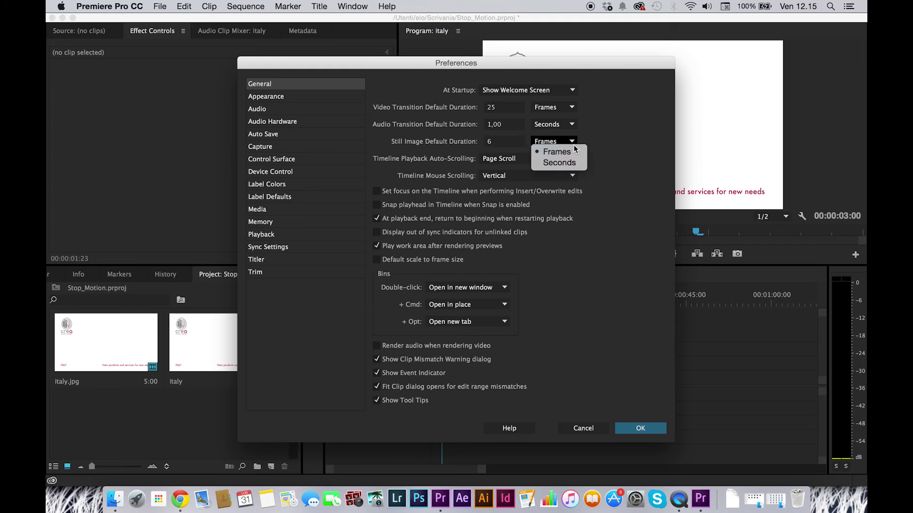
click(566, 152)
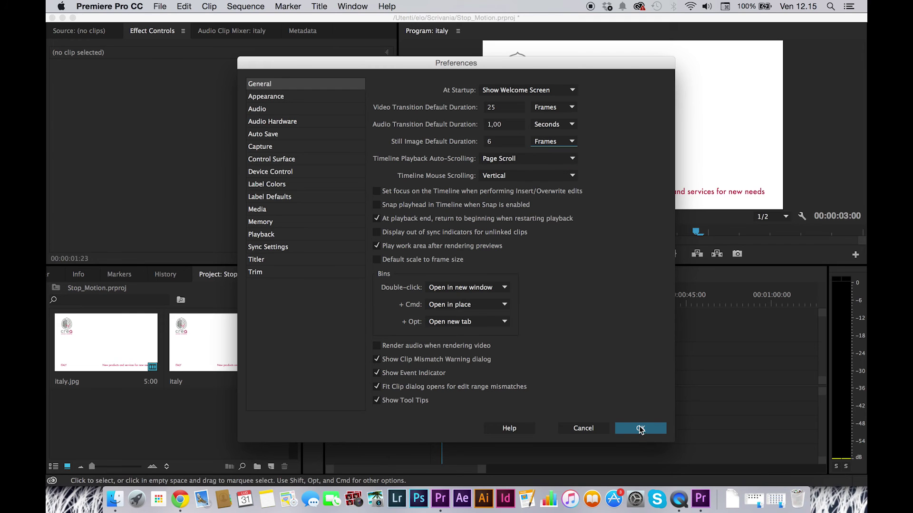
click(641, 429)
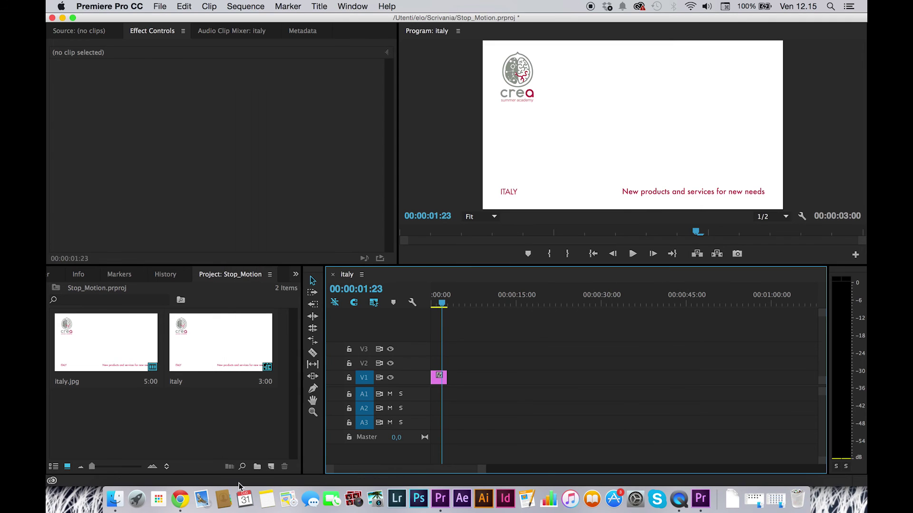
Step: Switch to Finder, import the selected photos from the stop motion folder into the project, and minimize the folder window
click(123, 501)
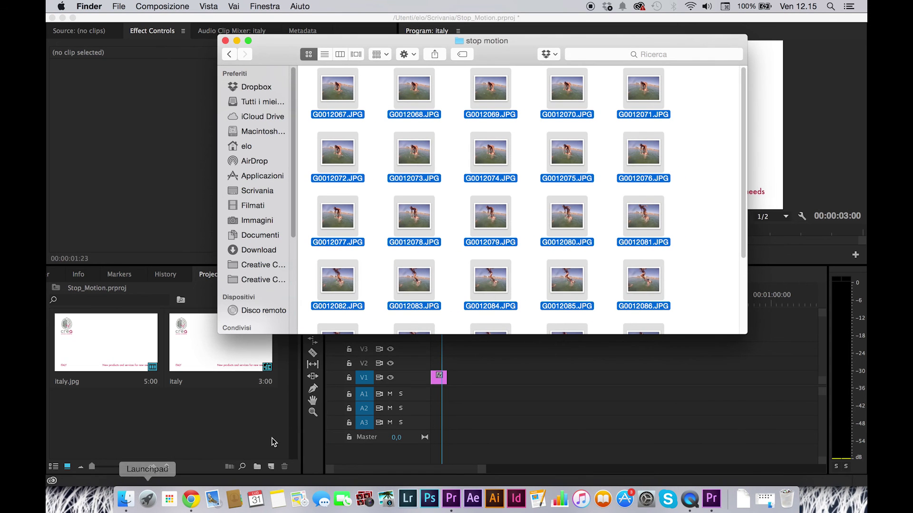
drag(333, 101, 237, 361)
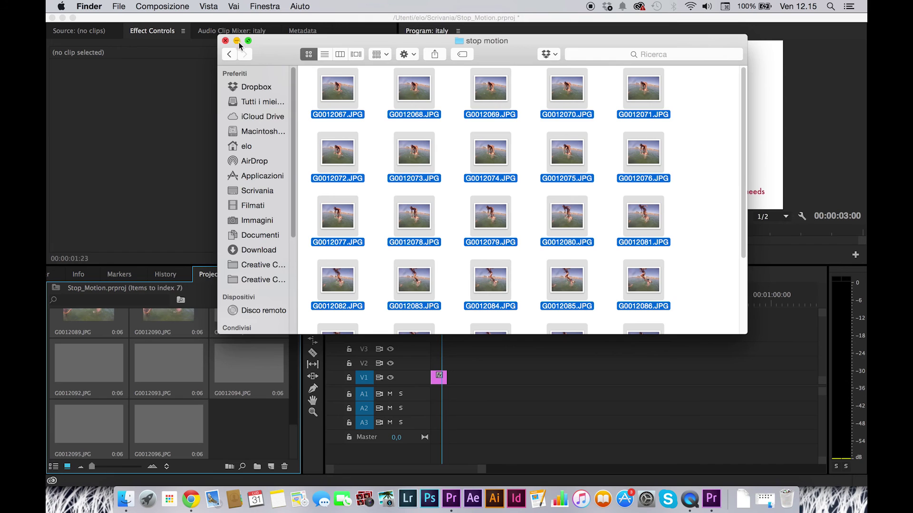
click(236, 41)
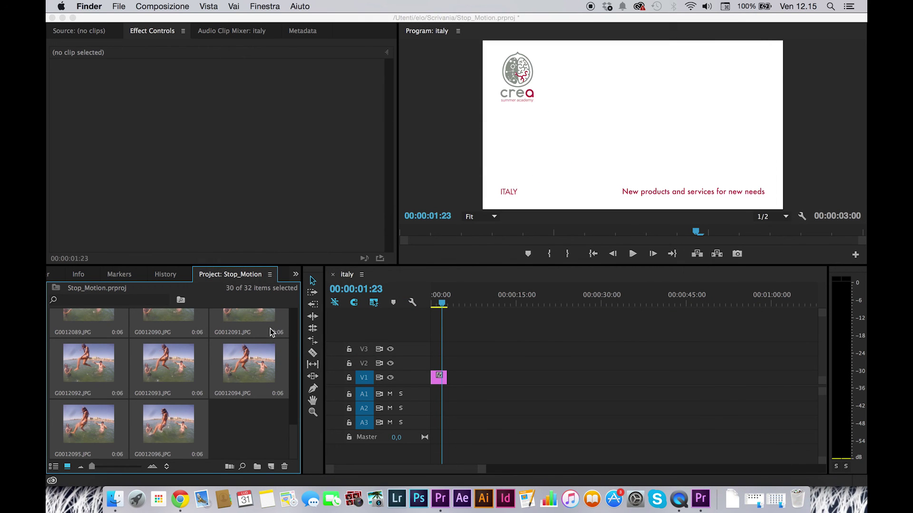
Step: Place the imported photos on V1 after the italy.jpg title clip and ripple delete the gap between them
scroll(281, 338, up, 10)
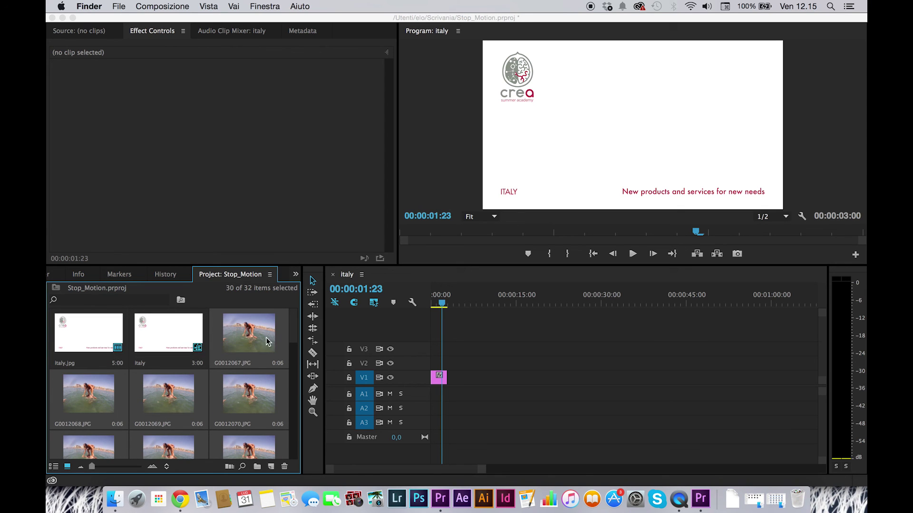
drag(232, 329, 488, 378)
drag(516, 420, 452, 351)
click(458, 377)
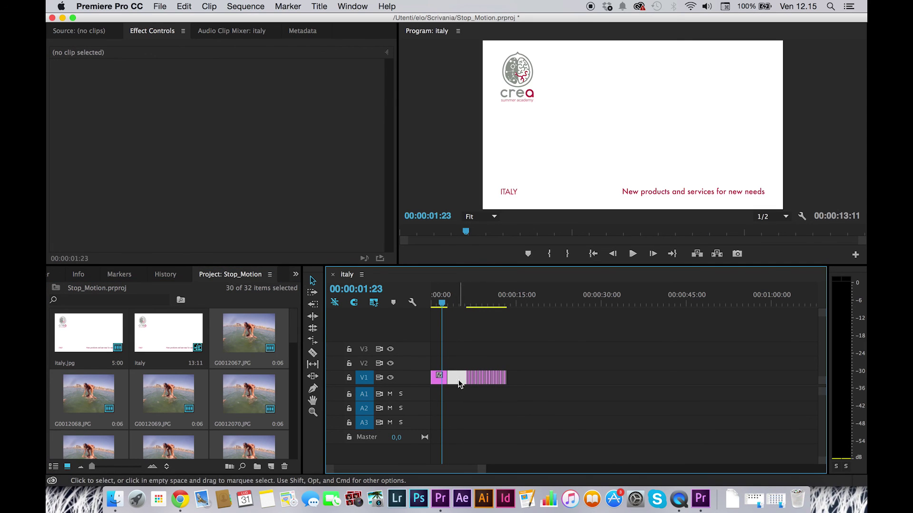
right_click(459, 384)
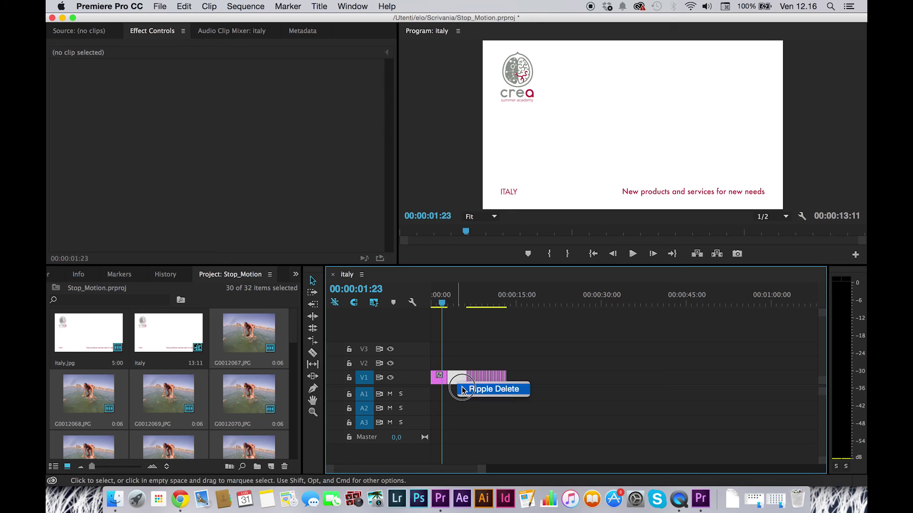
click(463, 389)
Step: Check the framing of the first photos, then scale all the photo clips on V1 to the frame size
mouse_move(449, 308)
mouse_down()
mouse_move(483, 306)
mouse_move(443, 316)
mouse_move(438, 305)
mouse_move(456, 310)
mouse_move(447, 315)
mouse_up()
drag(481, 471, 450, 471)
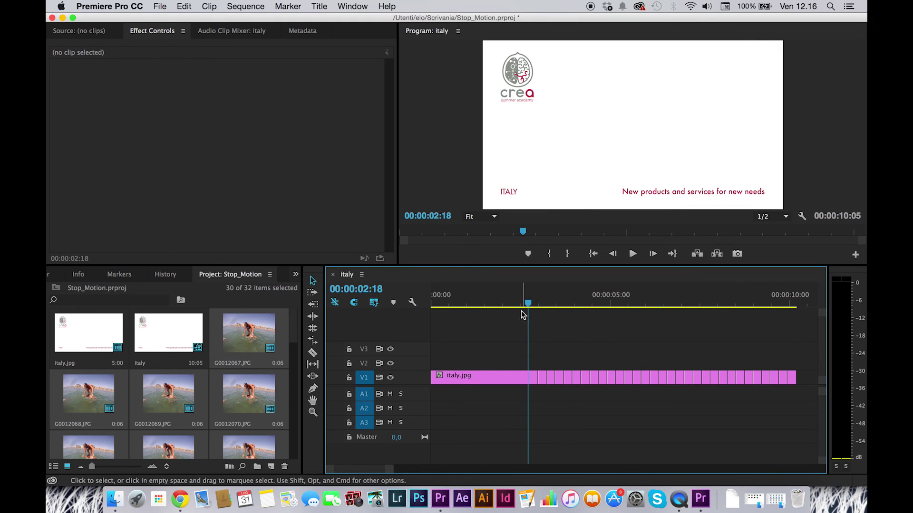
drag(528, 303, 545, 304)
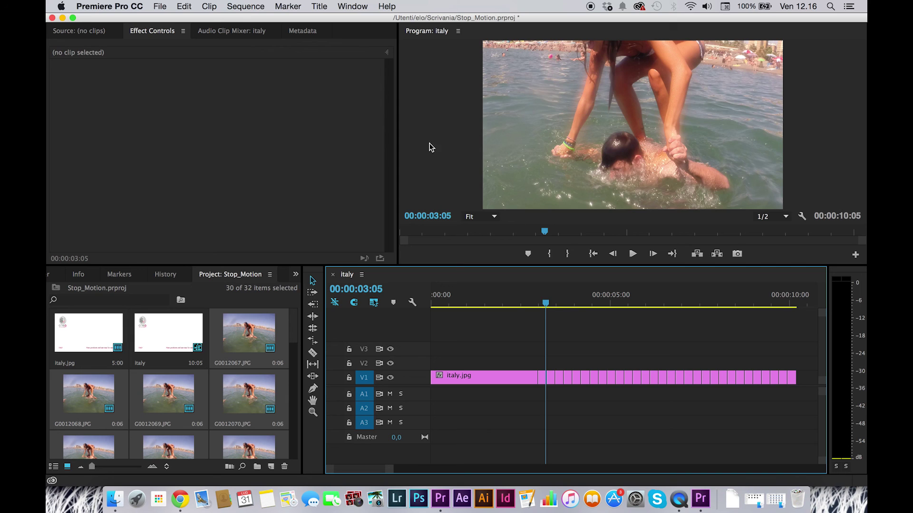
click(534, 300)
drag(723, 393, 542, 323)
right_click(604, 377)
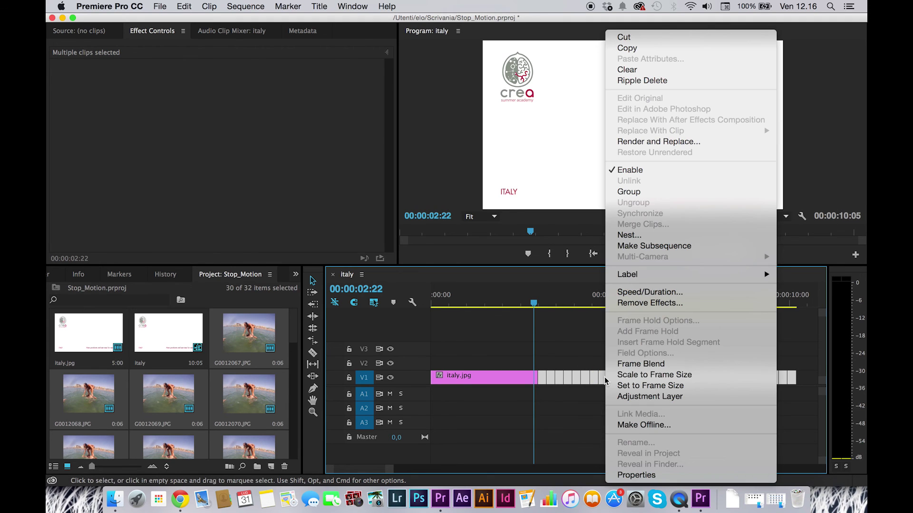
click(618, 375)
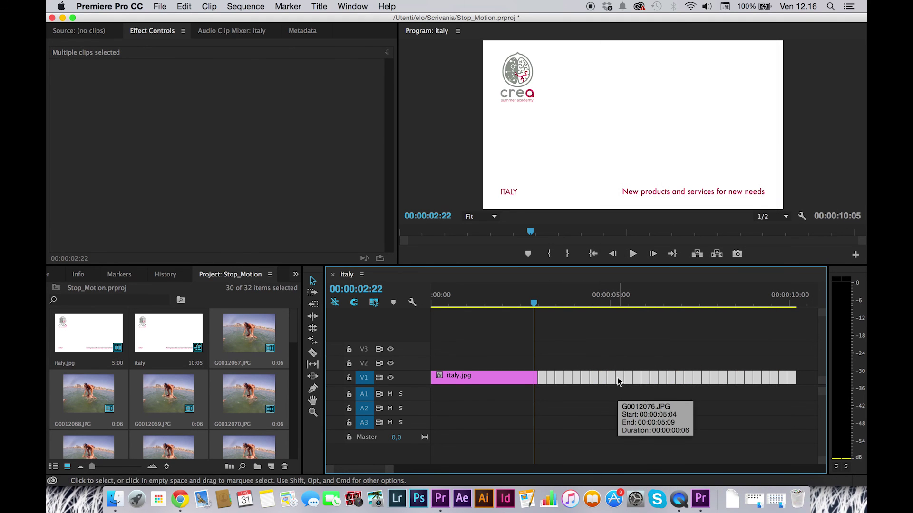
Step: Preview the scaled photo sequence from the end of the title clip and save the project
drag(541, 304, 547, 300)
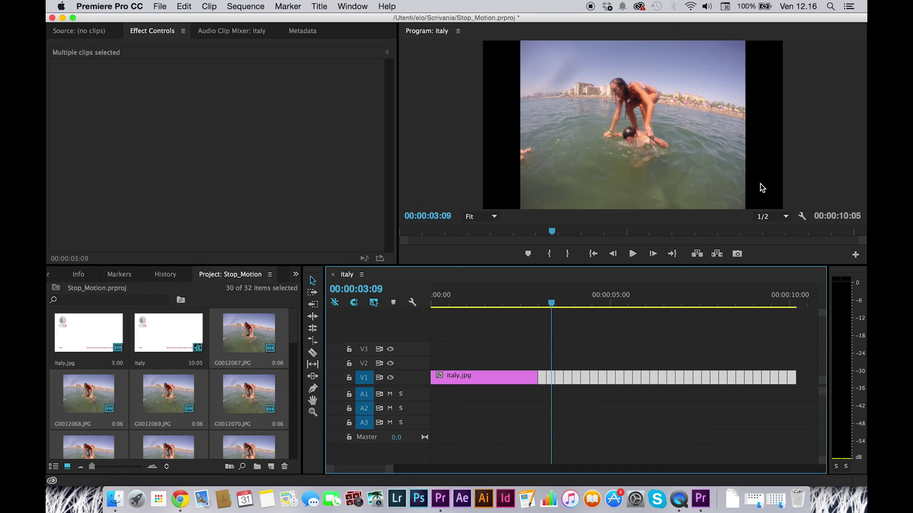
drag(550, 303, 536, 303)
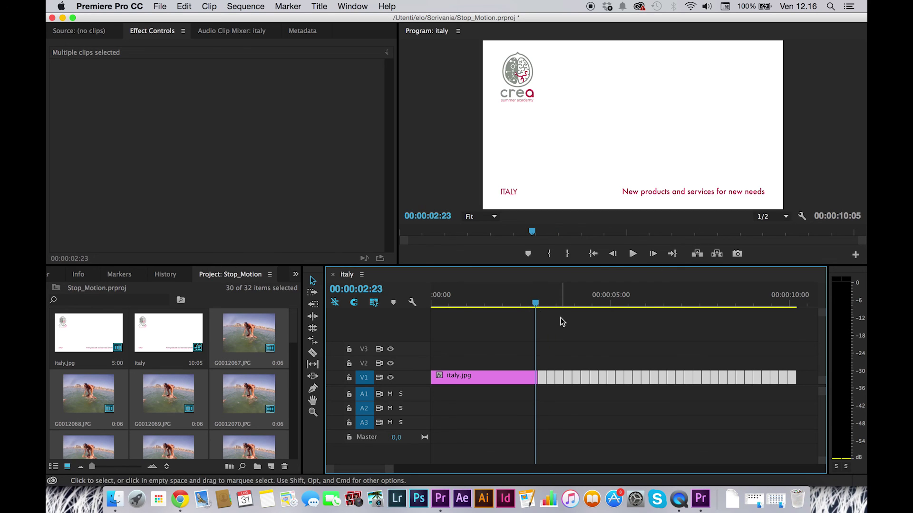
key(space)
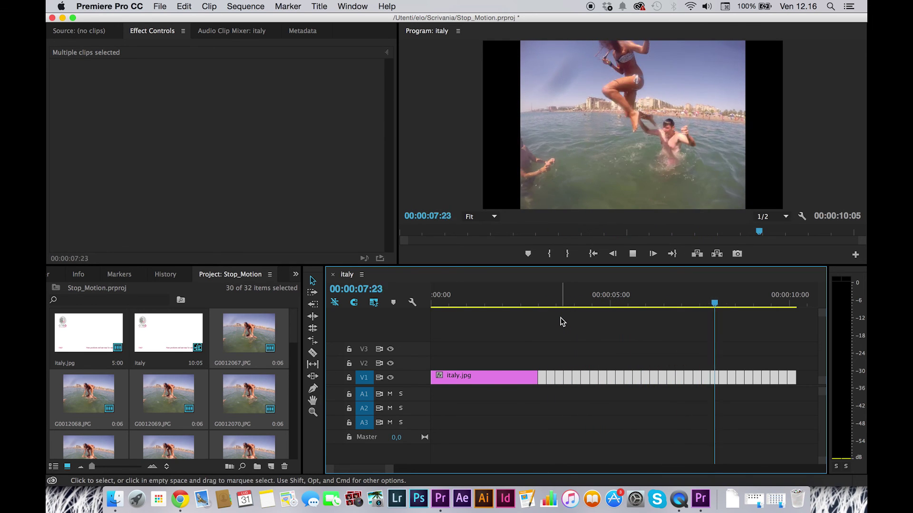
key(space)
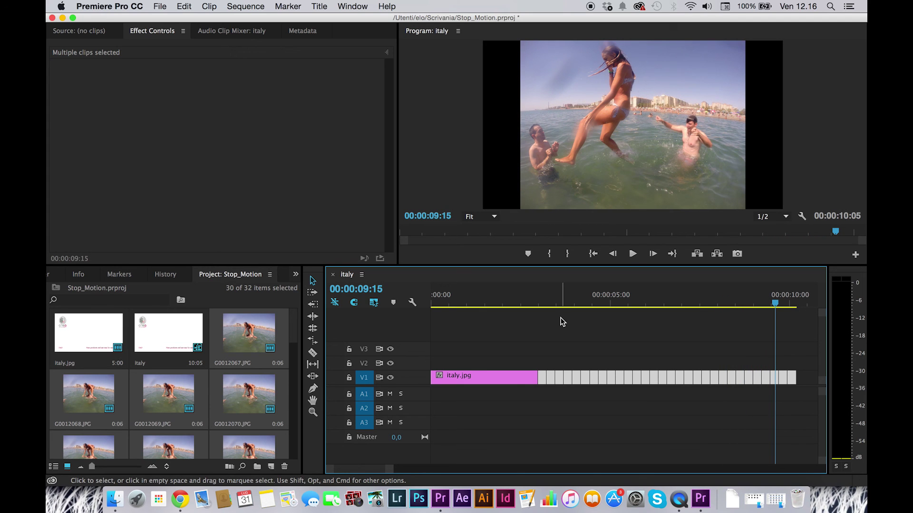
key(space)
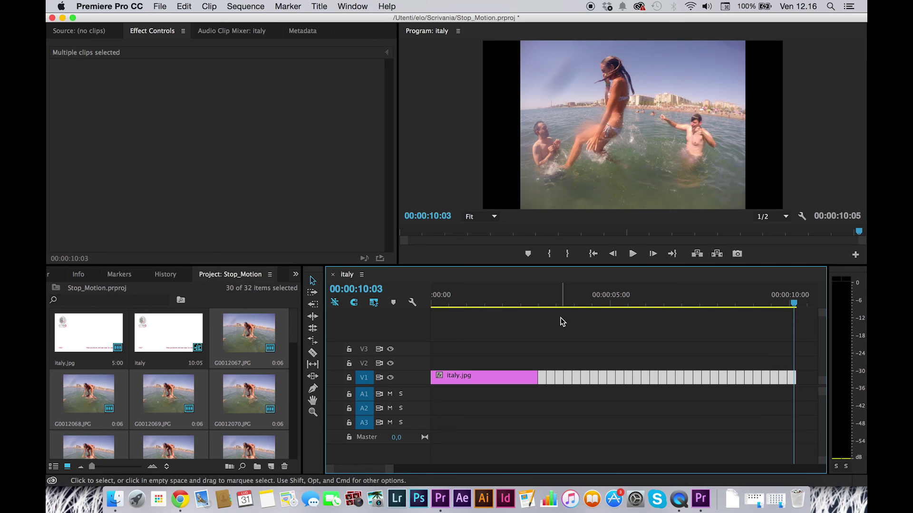
drag(587, 301, 559, 304)
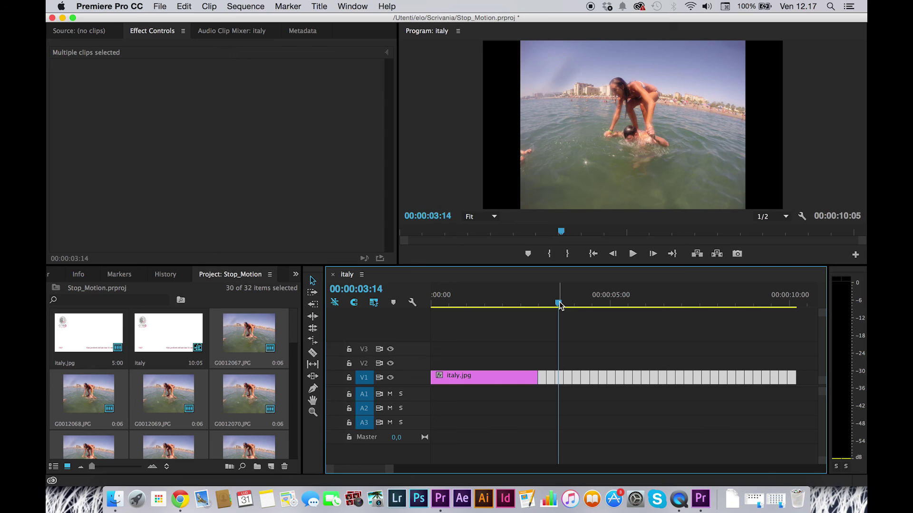
key(cmd+s)
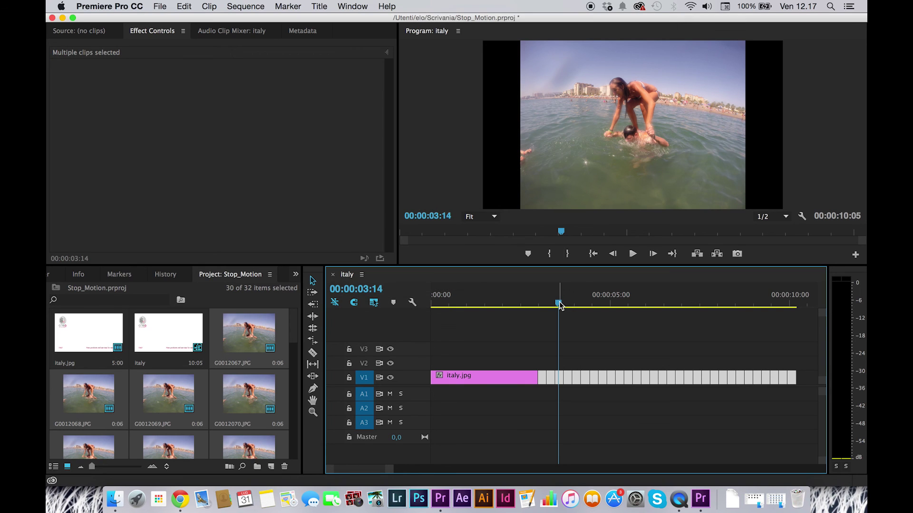